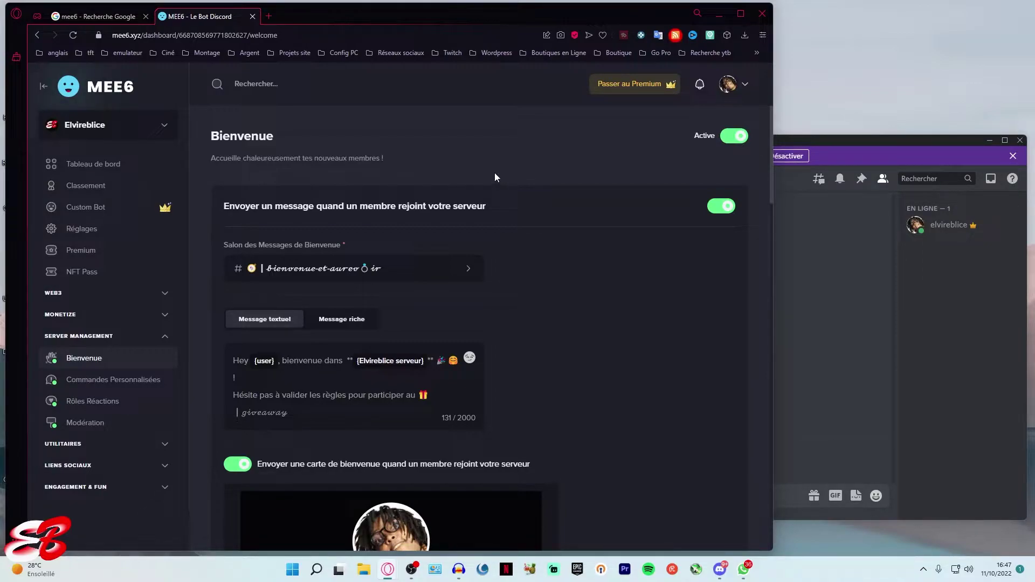
- Switch to Discord and examine the MEE6 join and leave messages in the other server's bienvenue-et-aurevoir channel
click(423, 272)
click(490, 158)
click(815, 144)
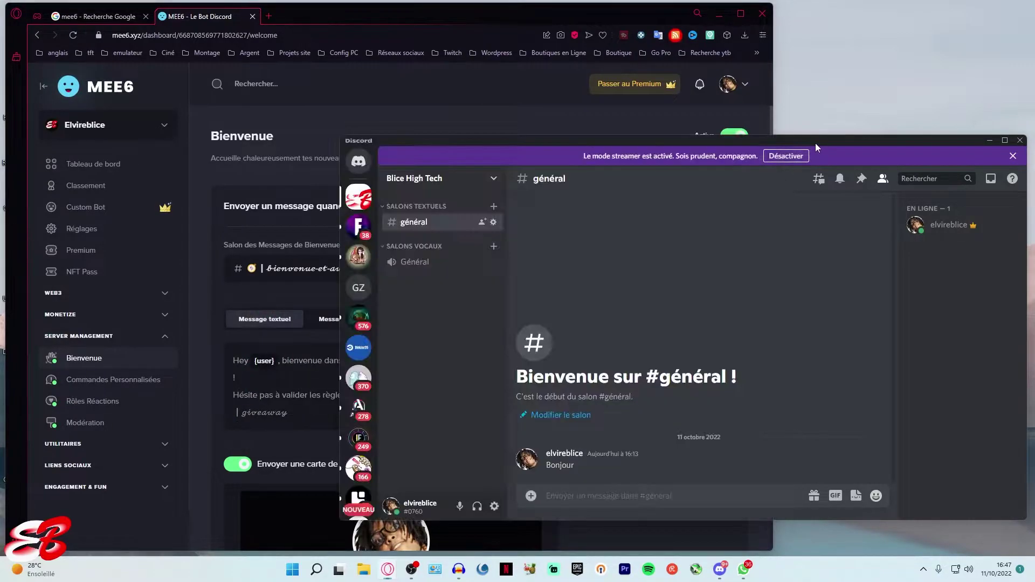
click(358, 412)
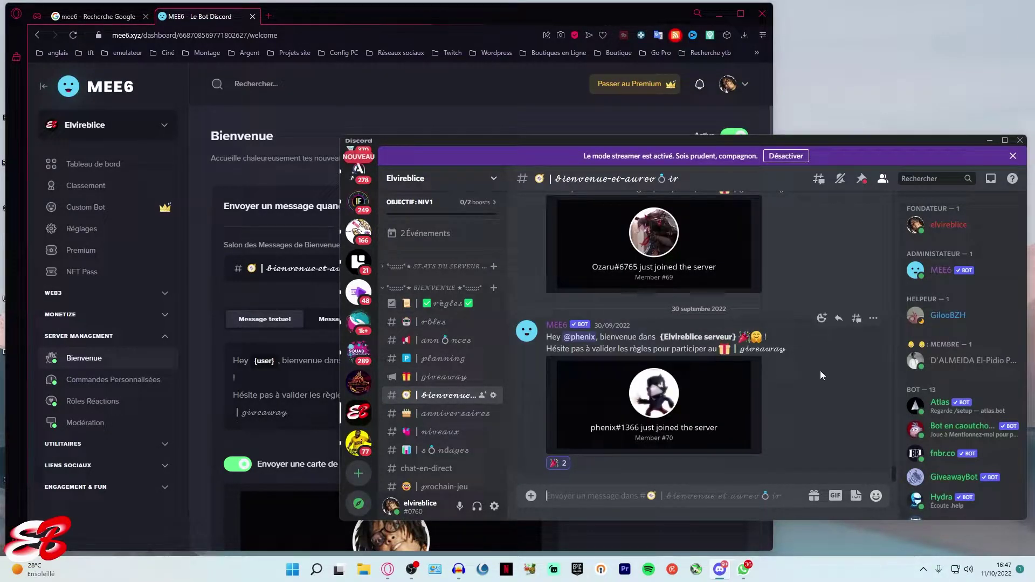
click(1005, 140)
scroll(335, 298, up, 10)
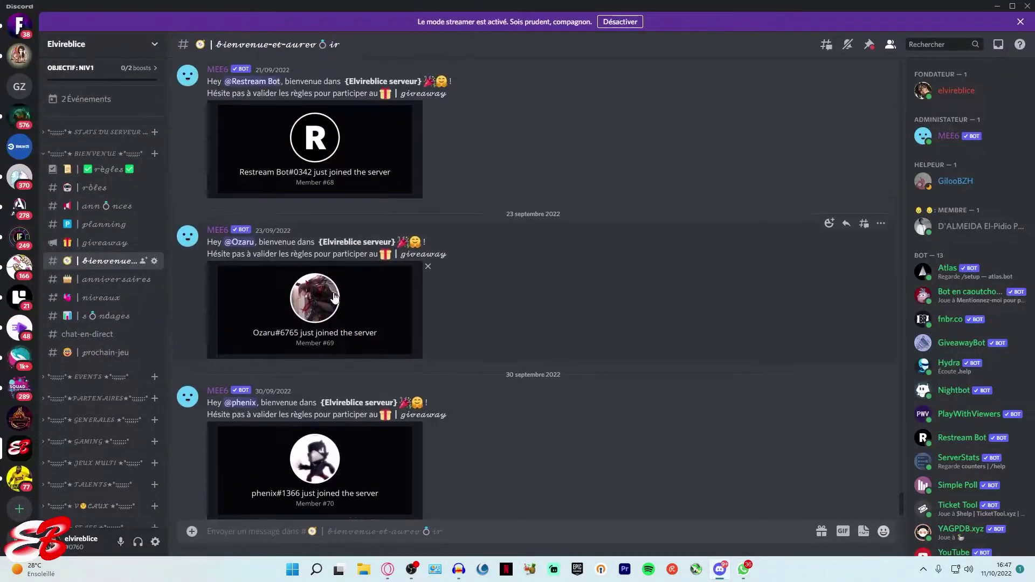
scroll(334, 296, up, 8)
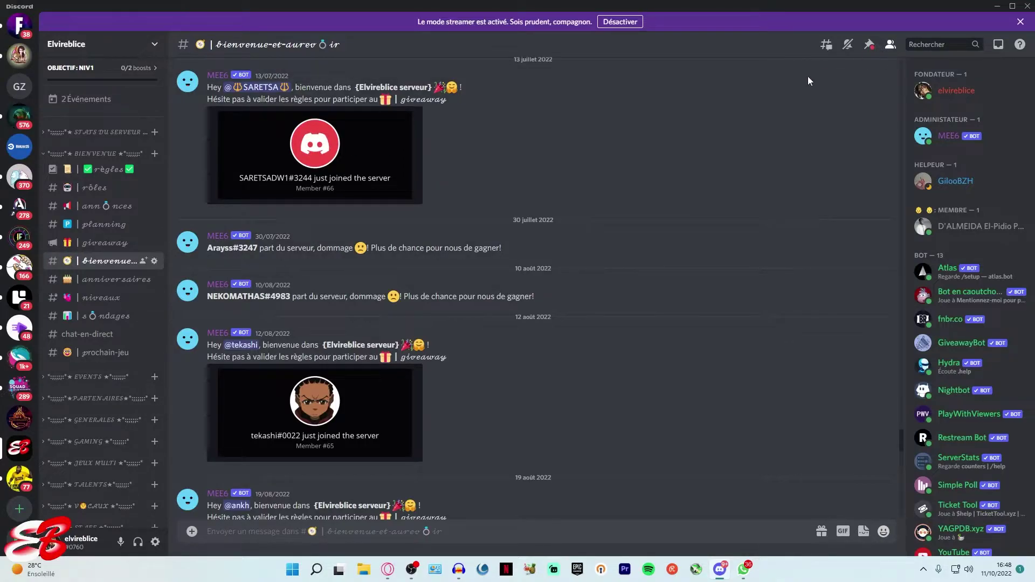
click(997, 6)
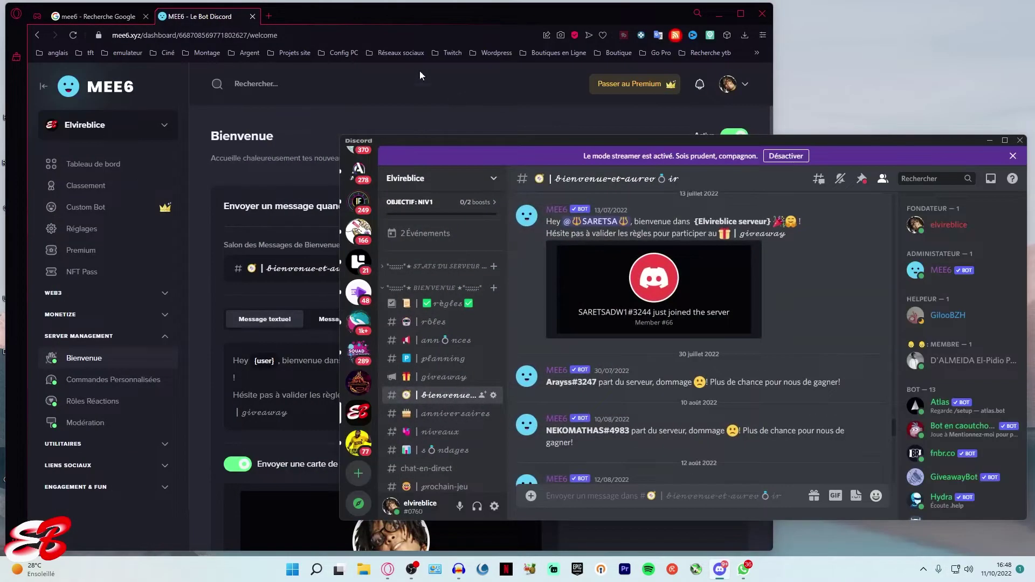
- Switch to the browser, start configuring MEE6 for the Blice High Tech server and continue to the permission request
click(393, 12)
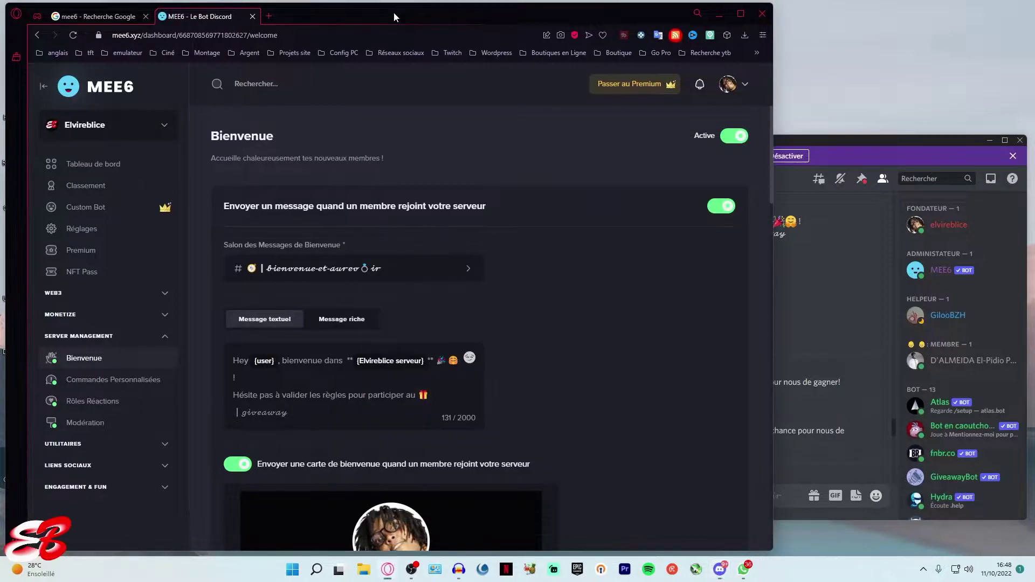
key(ctrl+Tab)
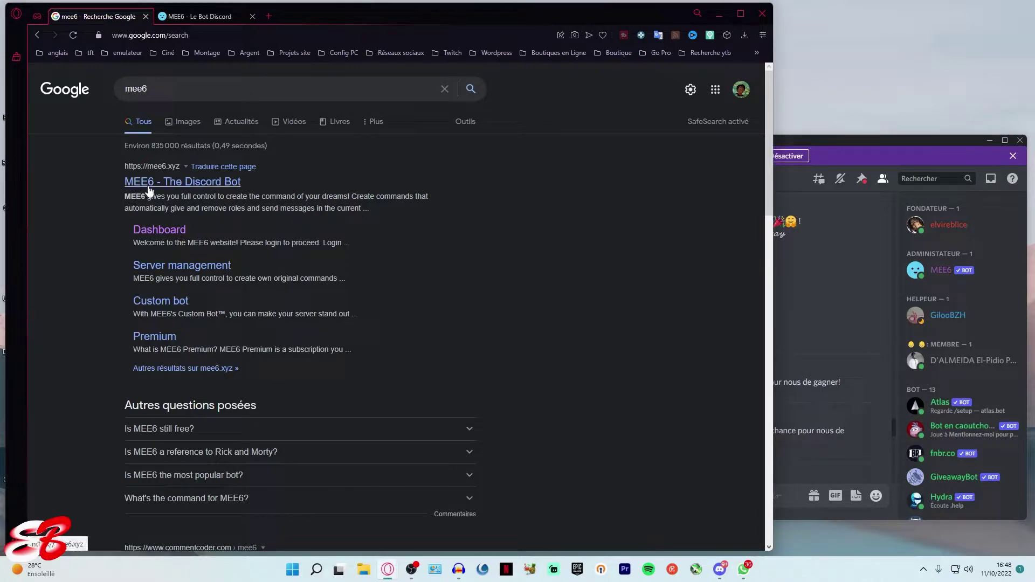
key(ctrl+Tab)
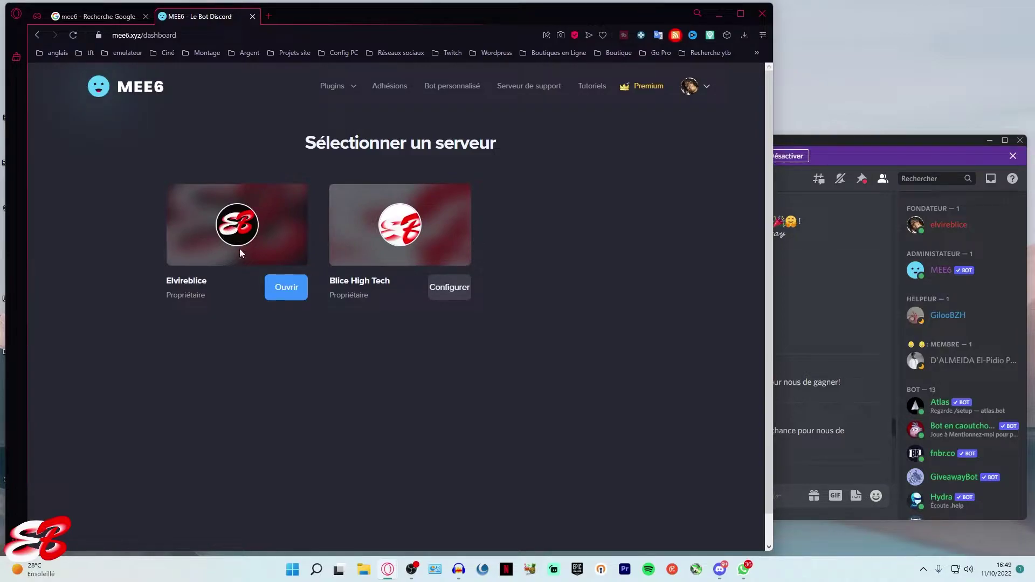
click(457, 296)
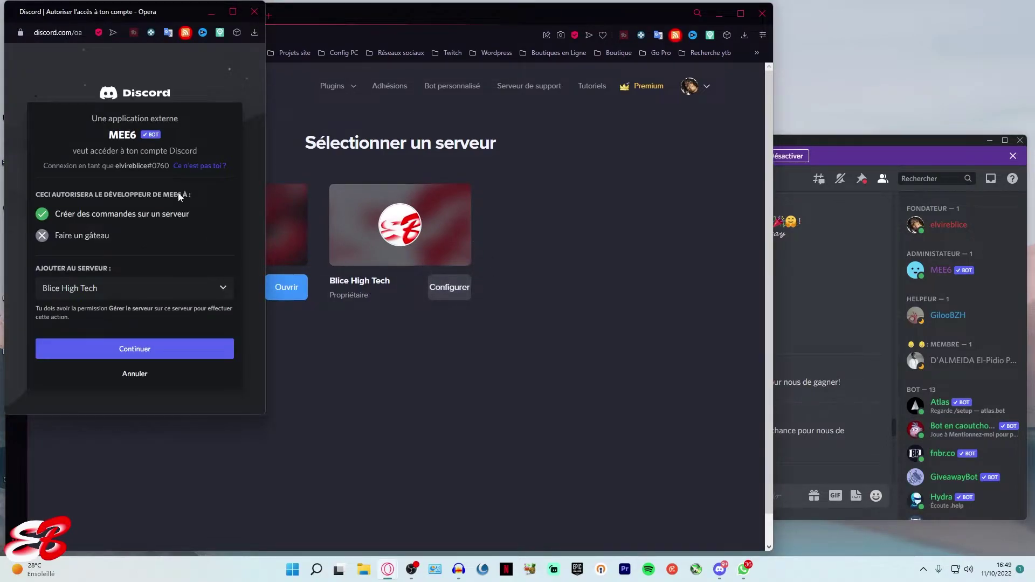
click(103, 294)
click(102, 310)
click(151, 354)
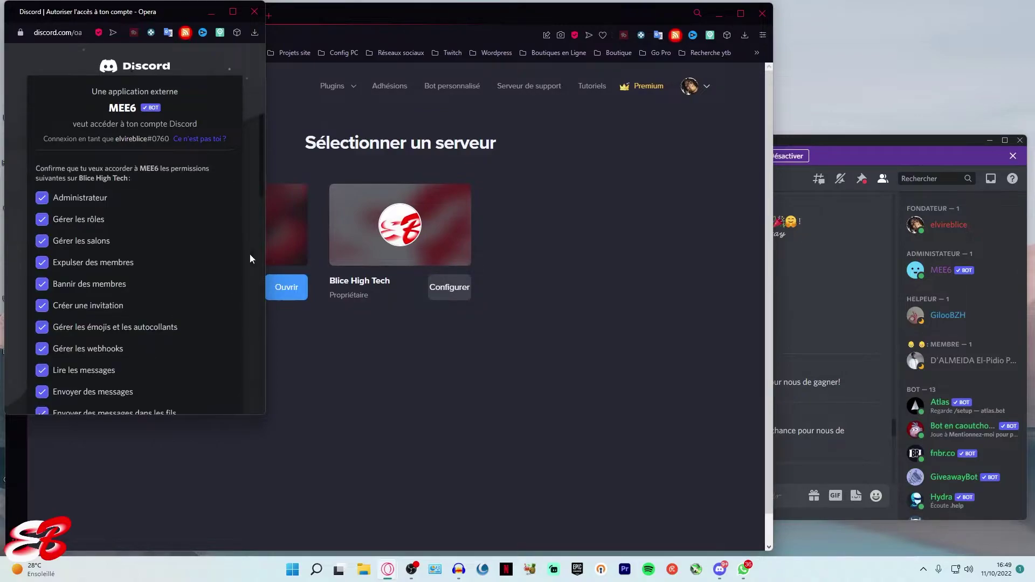
- Review the requested permissions and authorize MEE6 on Blice High Tech with all of them granted
scroll(170, 277, down, 10)
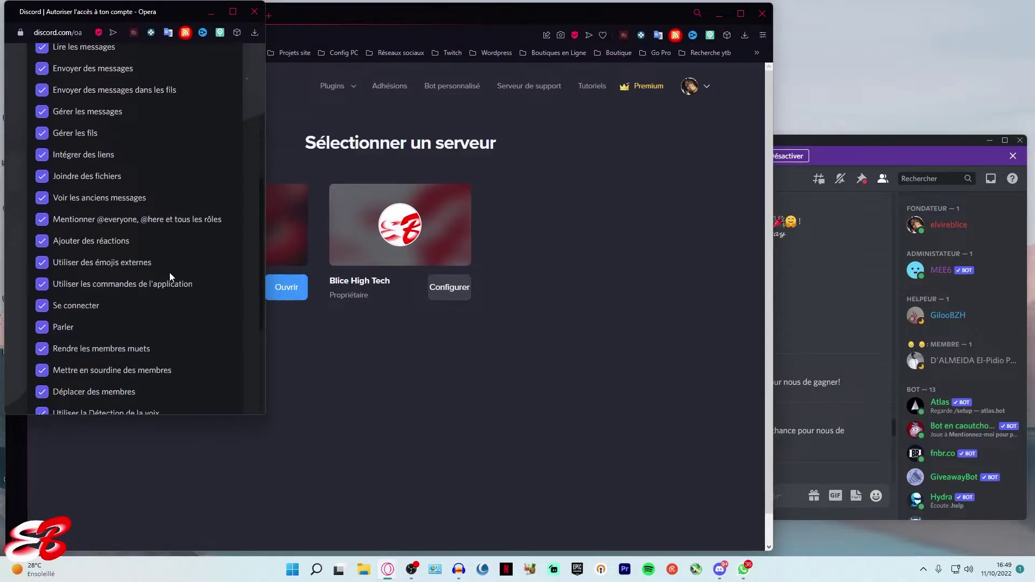
scroll(173, 291, up, 10)
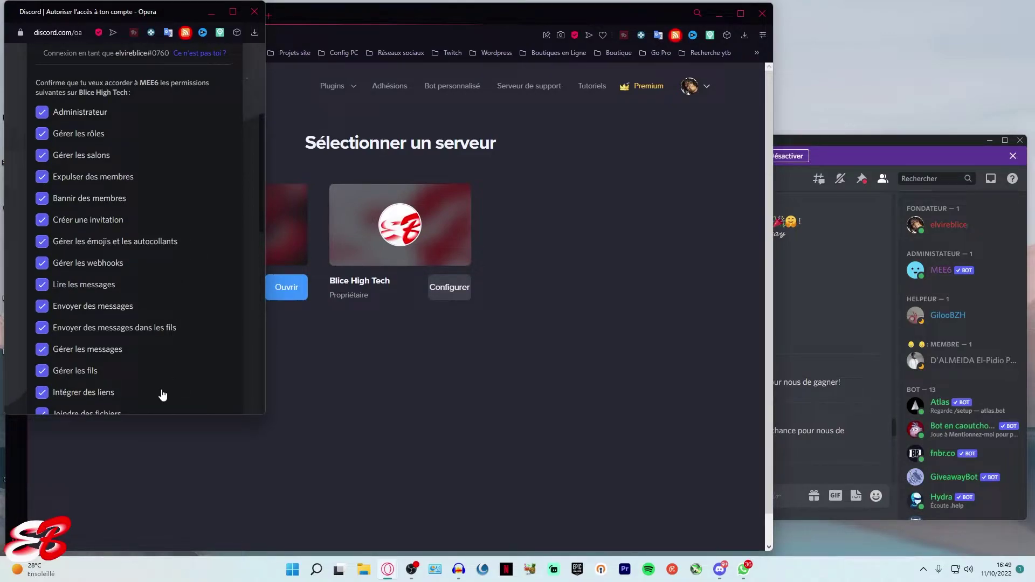
scroll(160, 398, down, 3)
scroll(160, 397, down, 4)
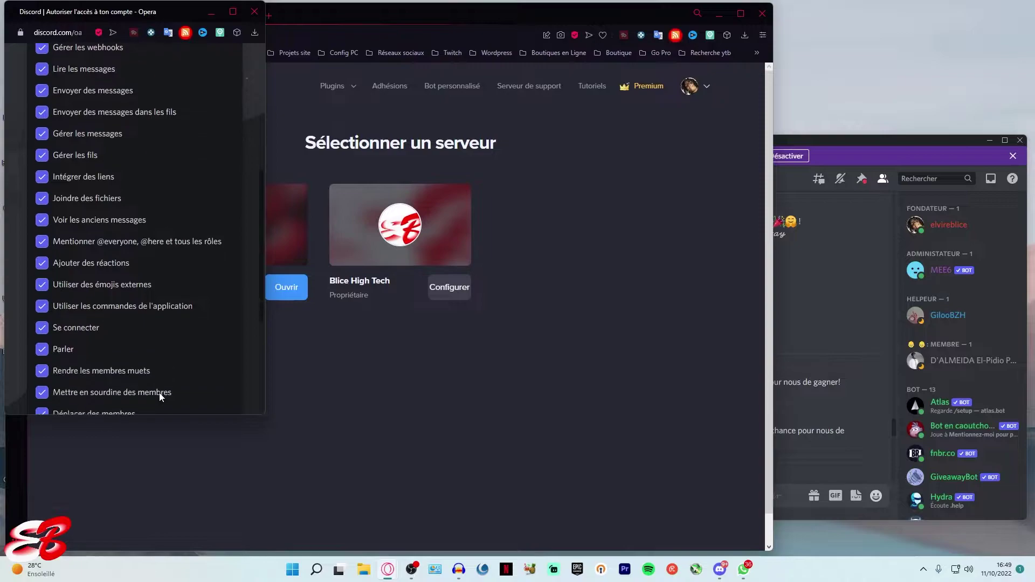
scroll(175, 358, down, 2)
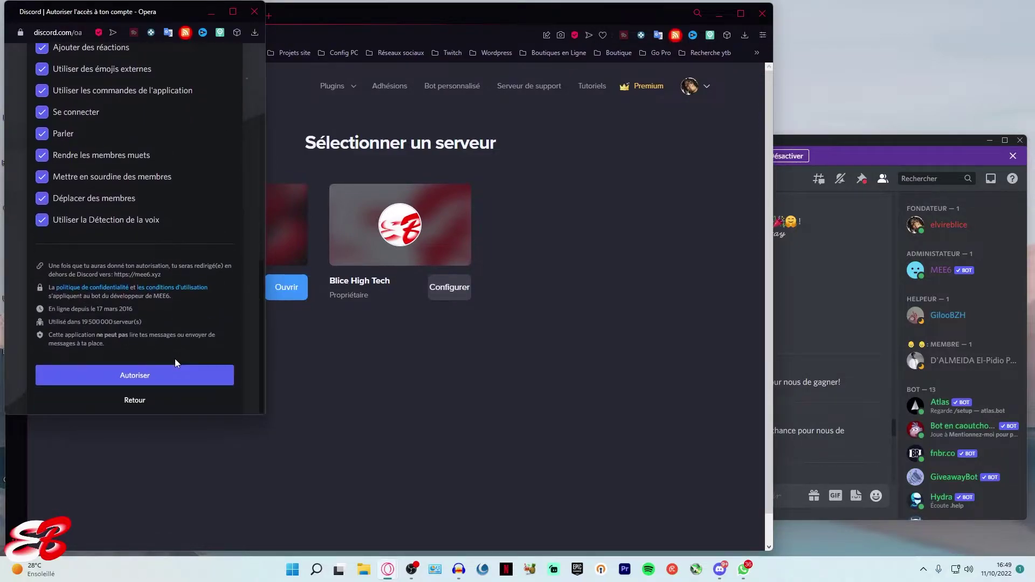
scroll(187, 263, up, 3)
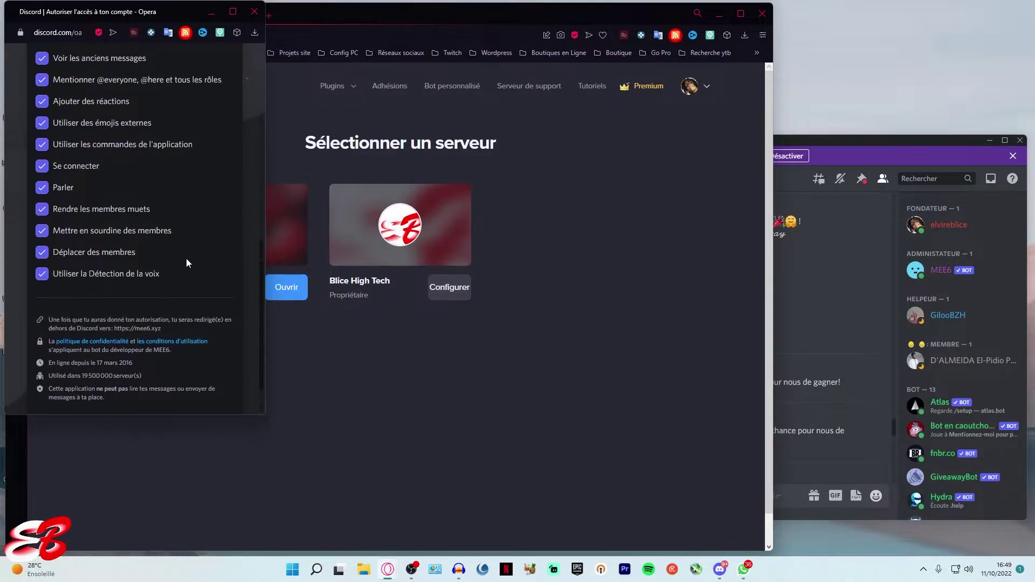
scroll(186, 258, up, 2)
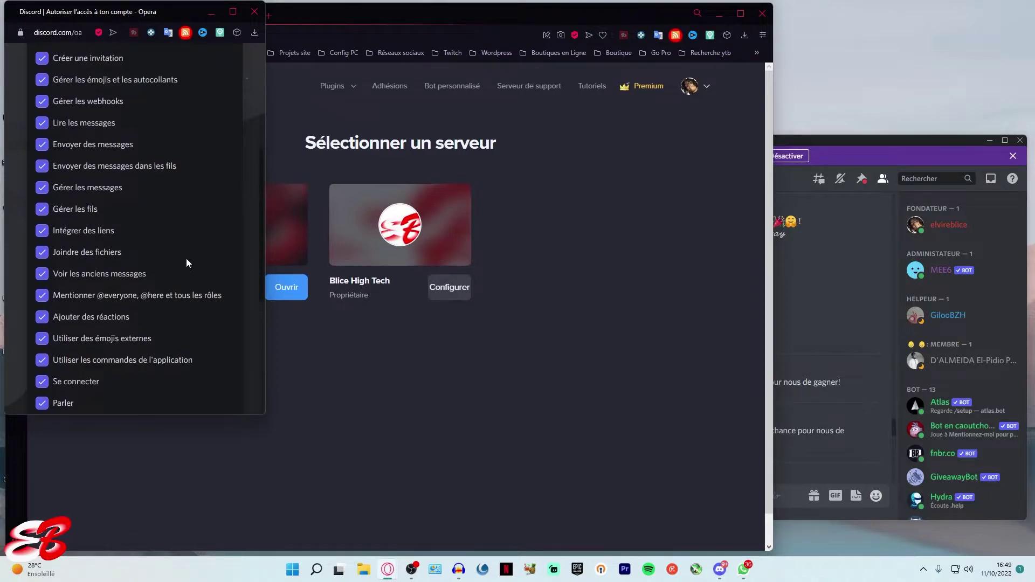
scroll(180, 316, down, 3)
scroll(180, 317, down, 2)
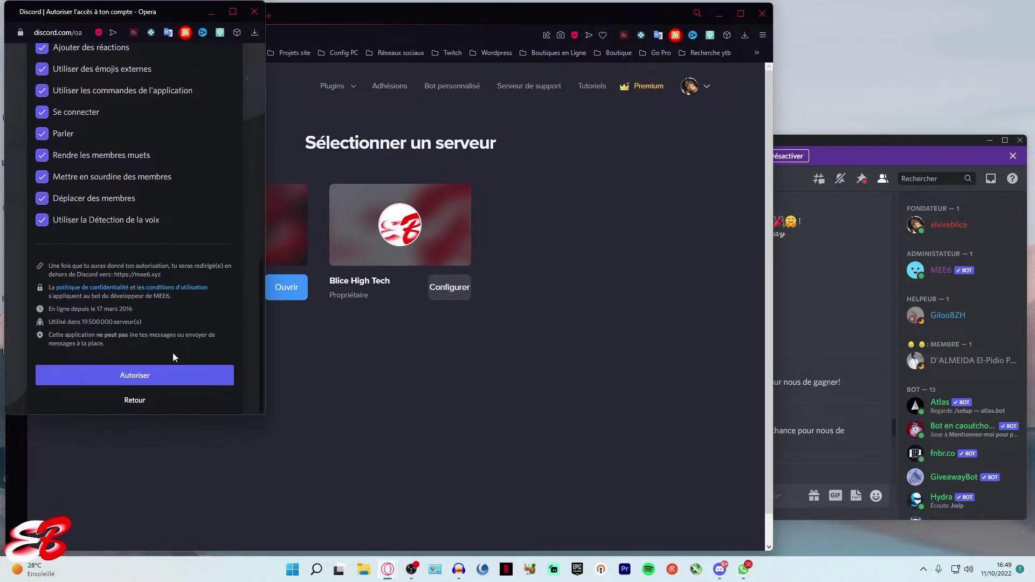
click(173, 381)
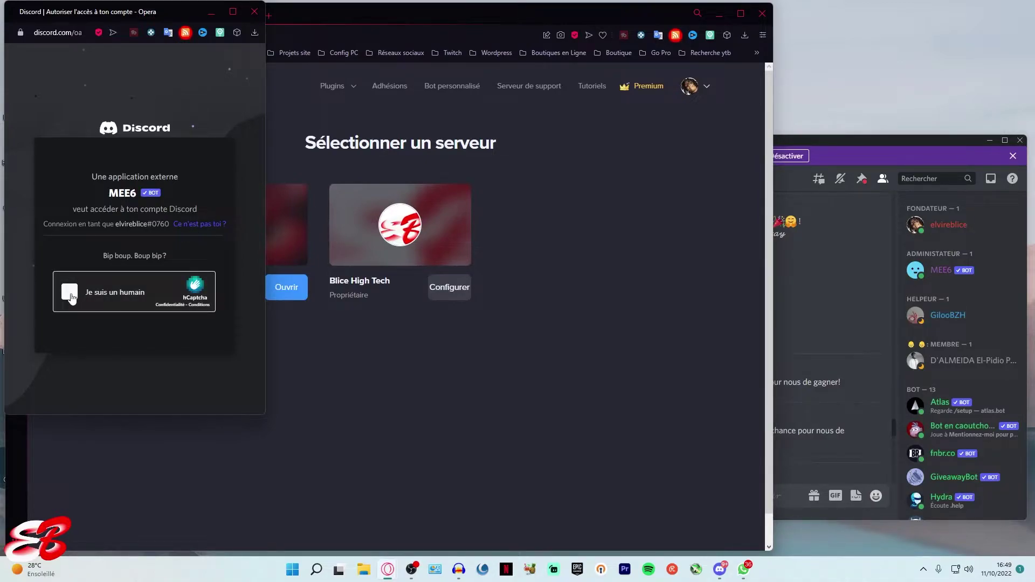
- Complete the human verification by selecting the three teacups with a similar porcelain pattern and submitting the answer
click(74, 277)
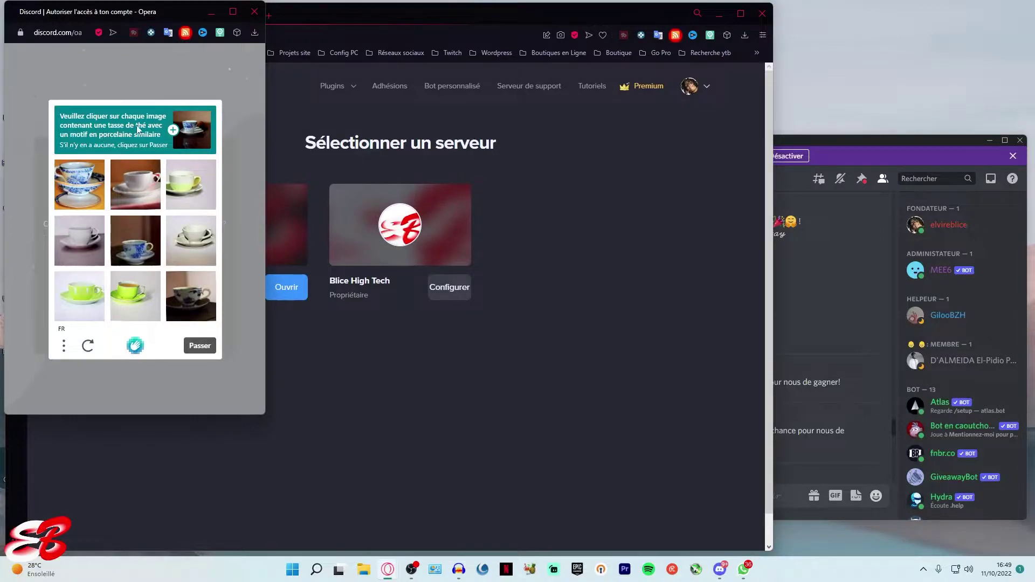
click(71, 186)
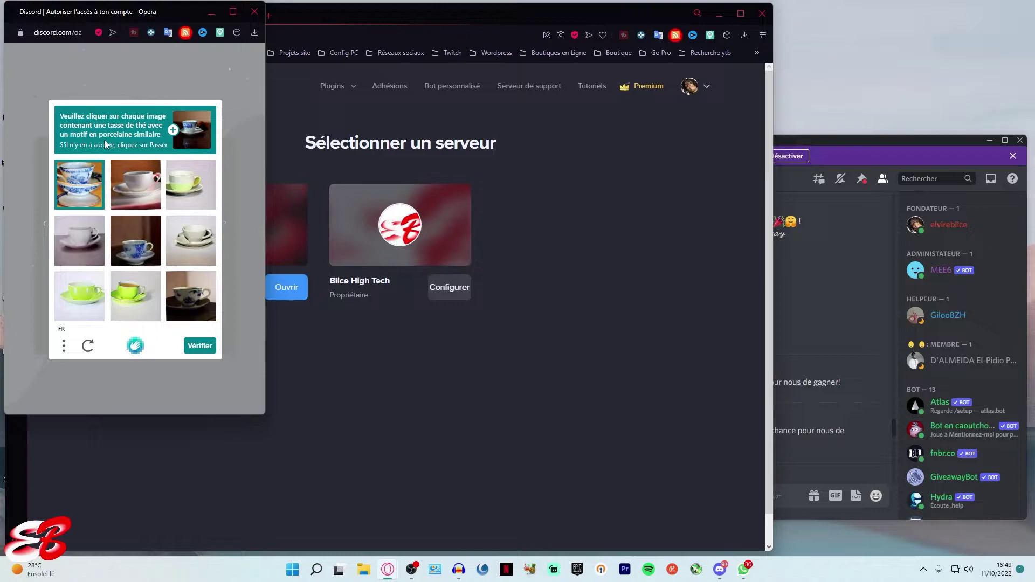
click(138, 246)
click(180, 295)
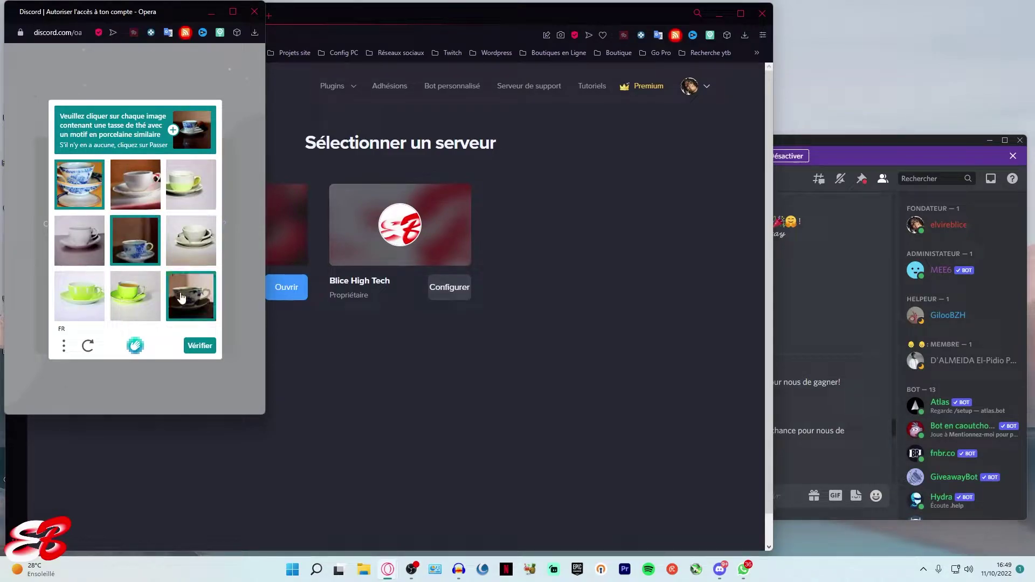
click(200, 346)
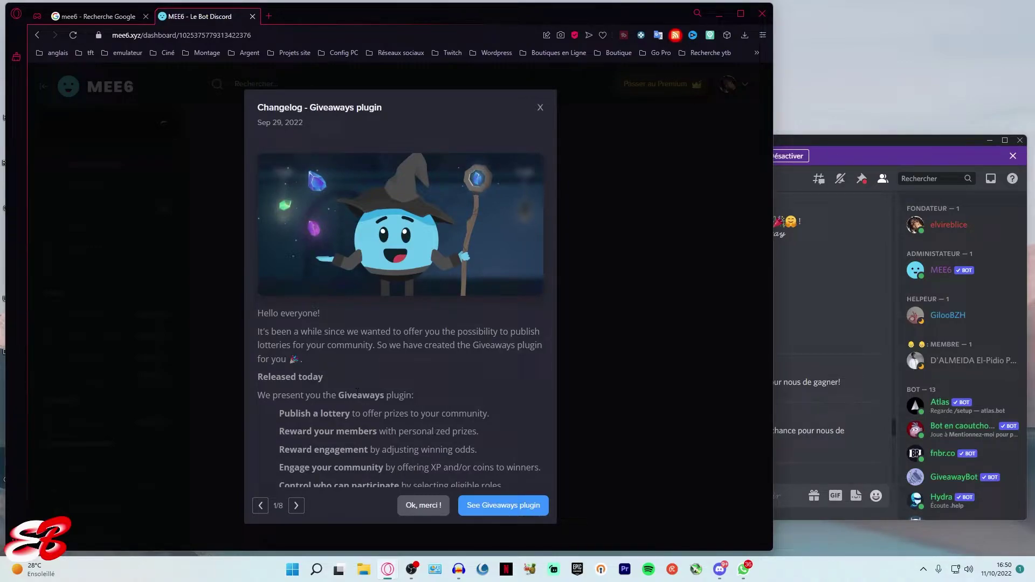
- Dismiss the Giveaways plugin changelog
scroll(417, 418, down, 1)
scroll(418, 418, up, 1)
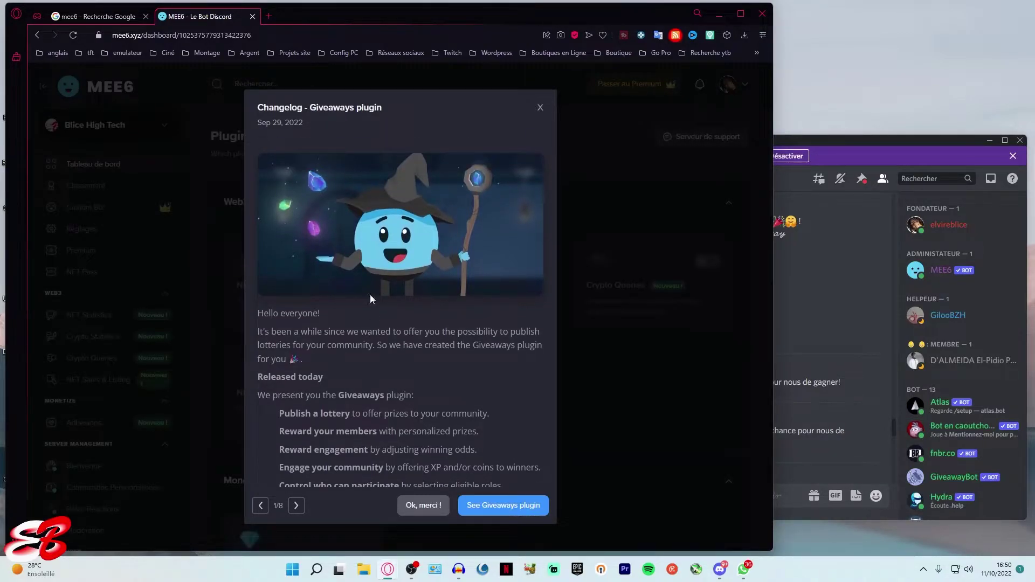
click(424, 507)
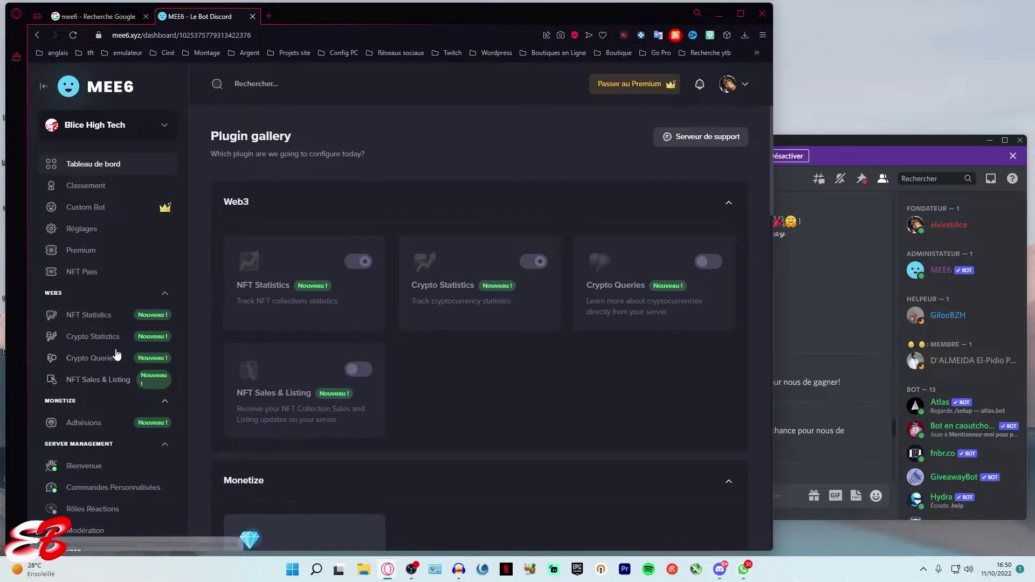
- Collapse the Web3, Monetize, Utilitaires, Liens sociaux and Engagement & Fun categories, and open the Bienvenue plugin
click(165, 295)
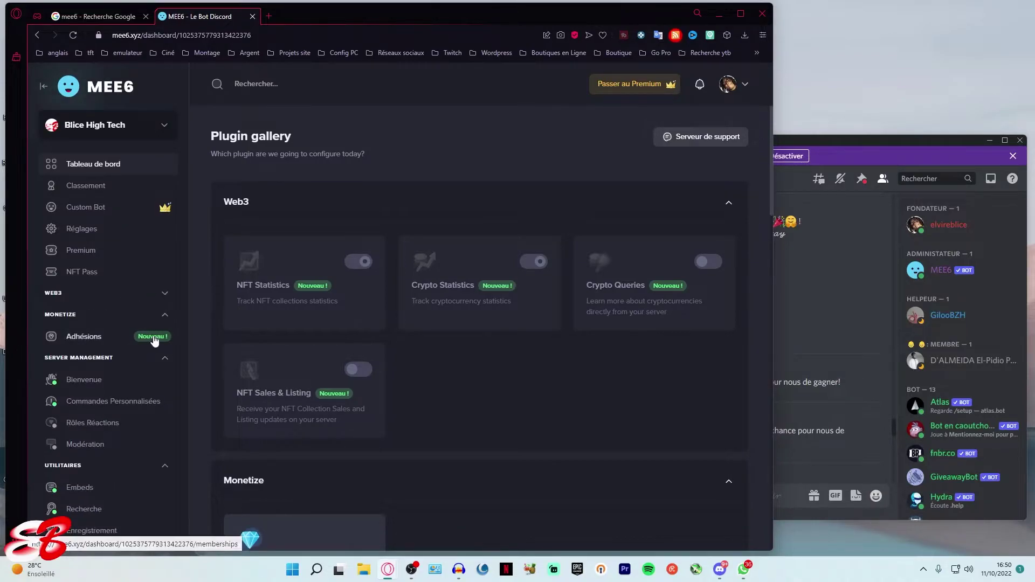
click(165, 315)
click(166, 444)
click(164, 466)
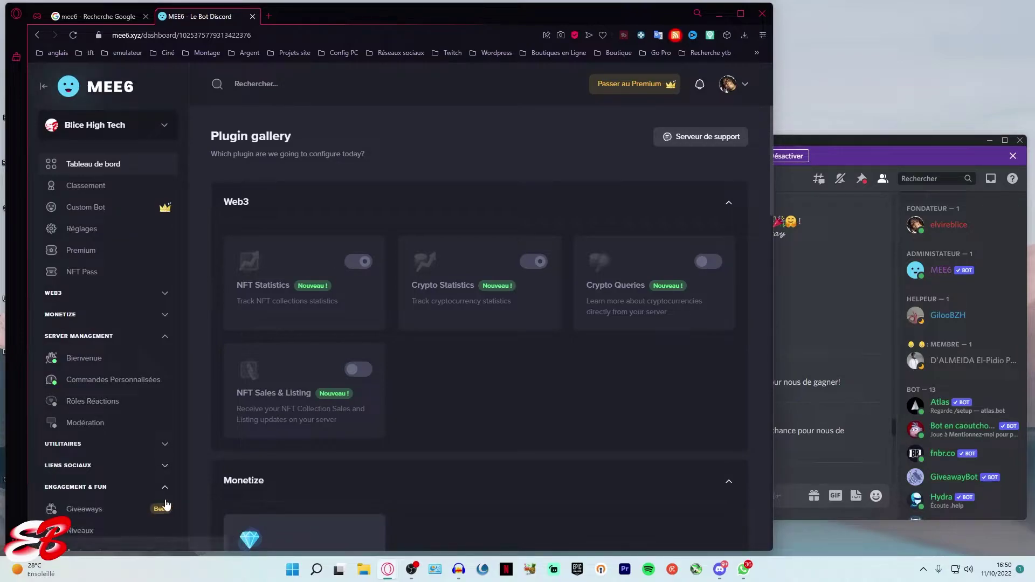
click(165, 488)
click(90, 361)
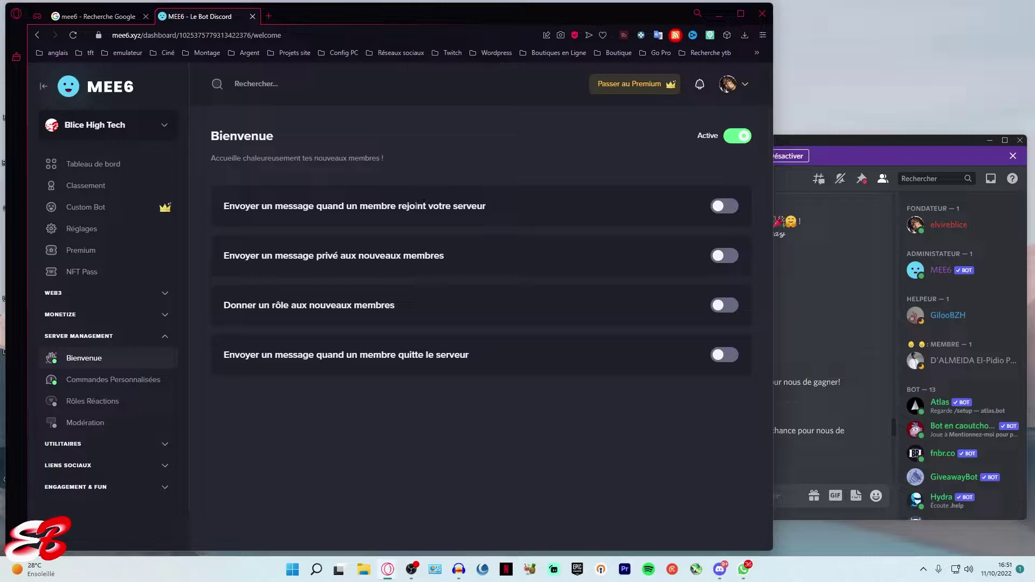
- Switch to Discord and open the role settings of the Blice High Tech server
click(825, 141)
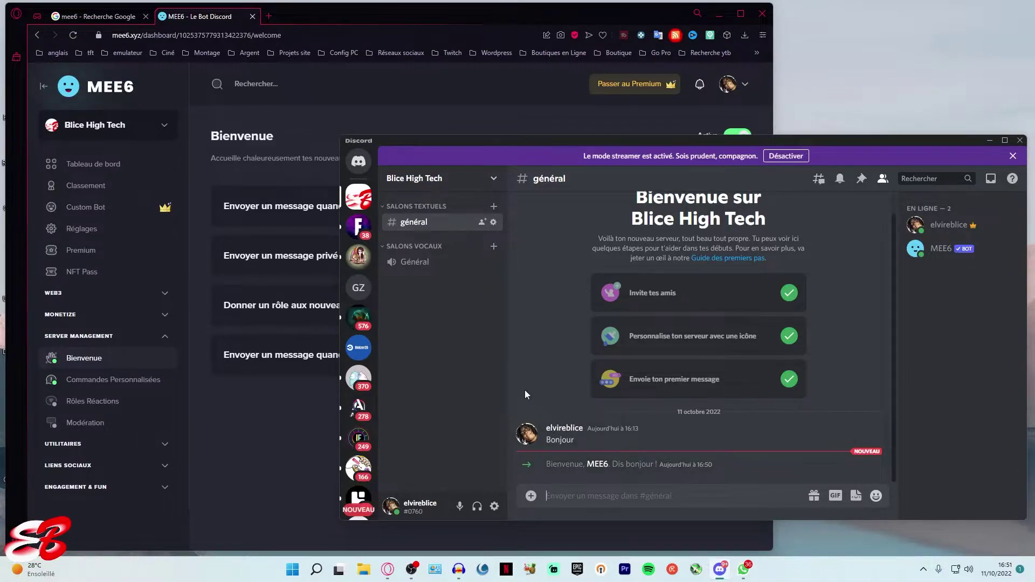
click(493, 180)
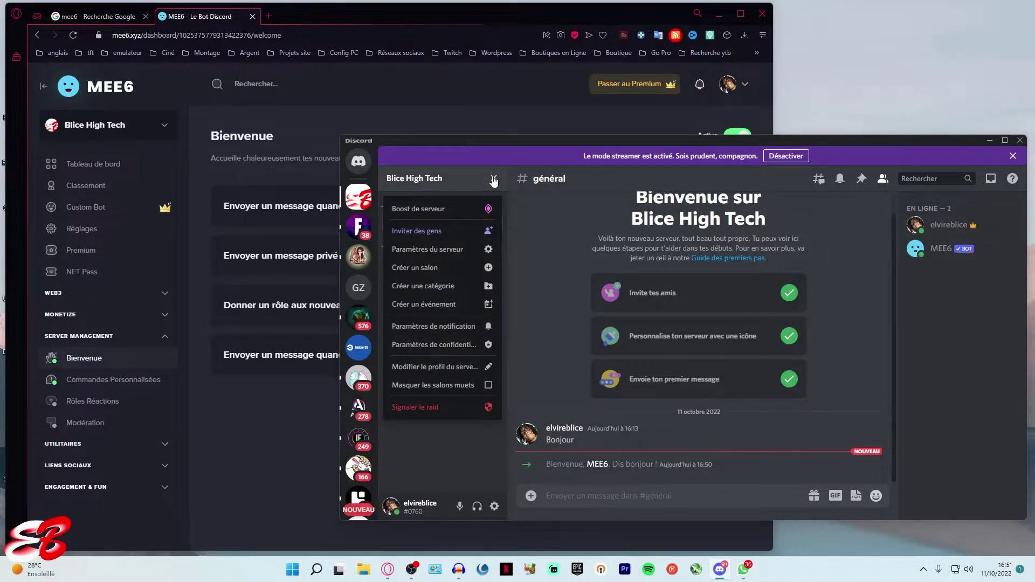
click(493, 181)
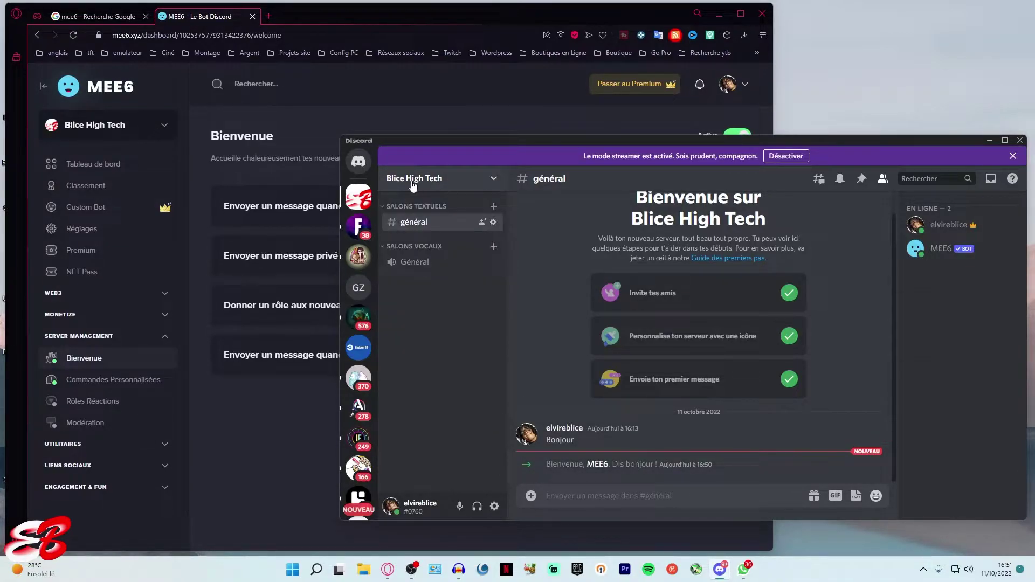
click(495, 181)
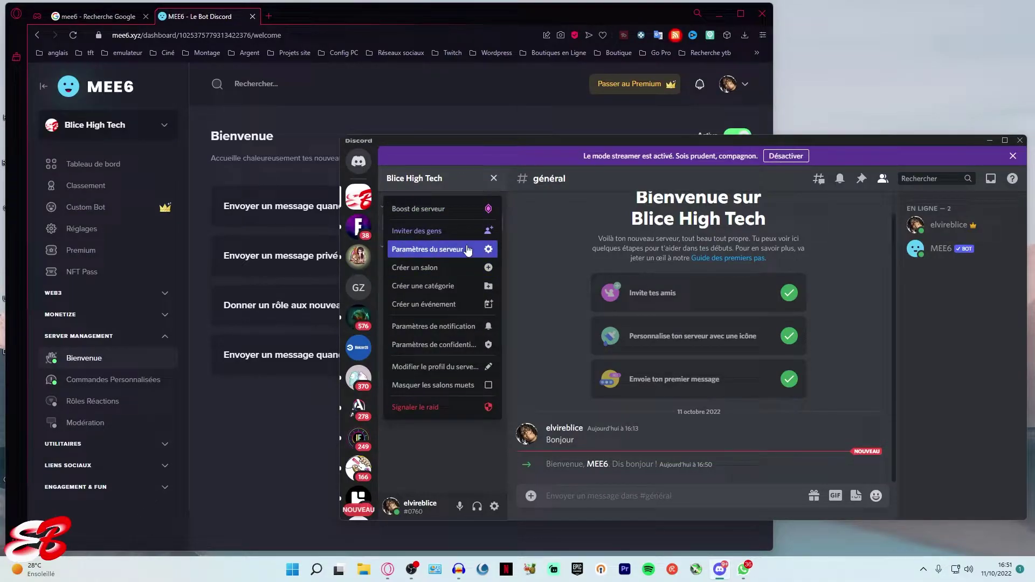
click(468, 250)
click(452, 220)
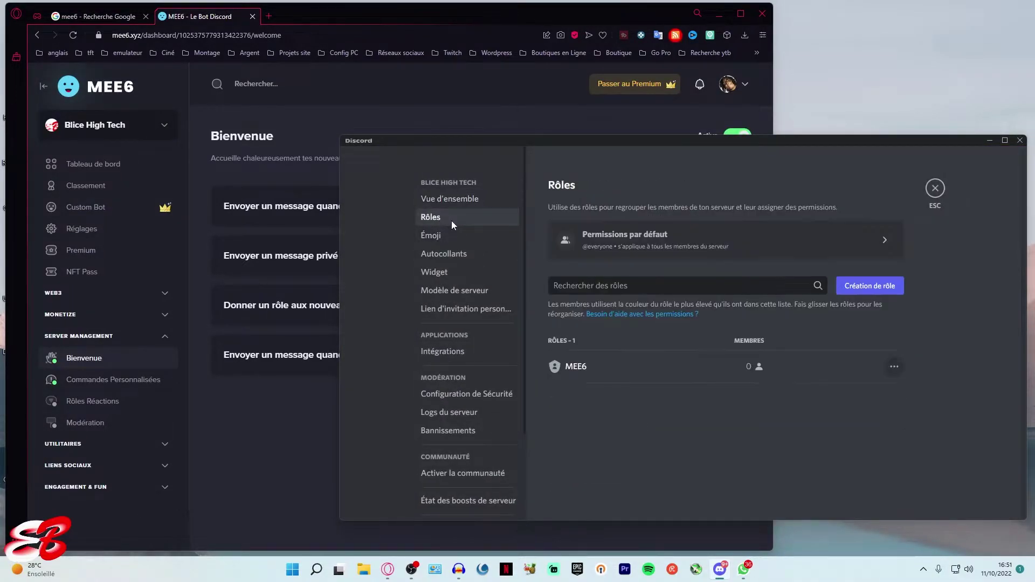
- Create a new role on the Blice High Tech server and name it Membre
click(863, 290)
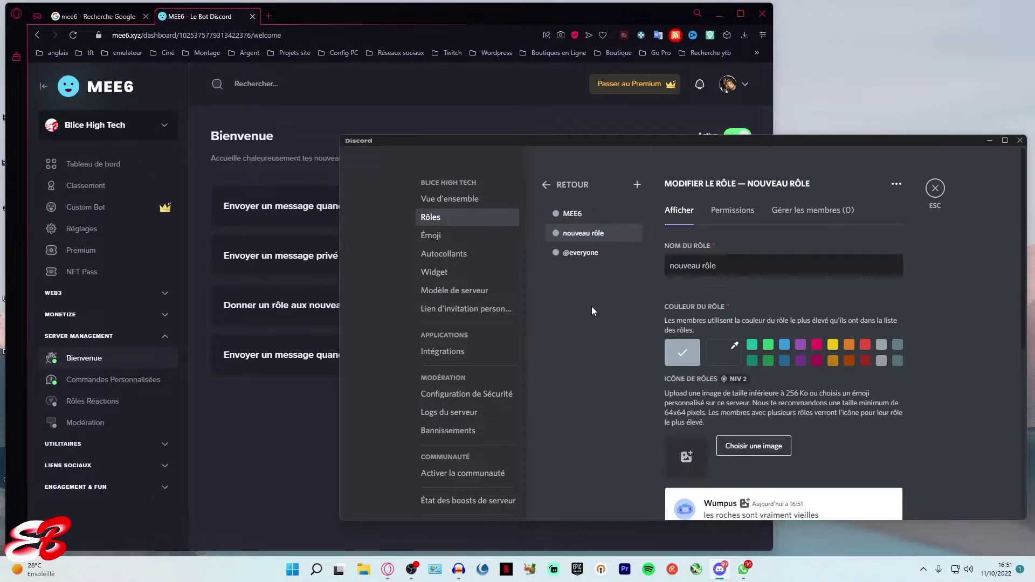
text(Mermber)
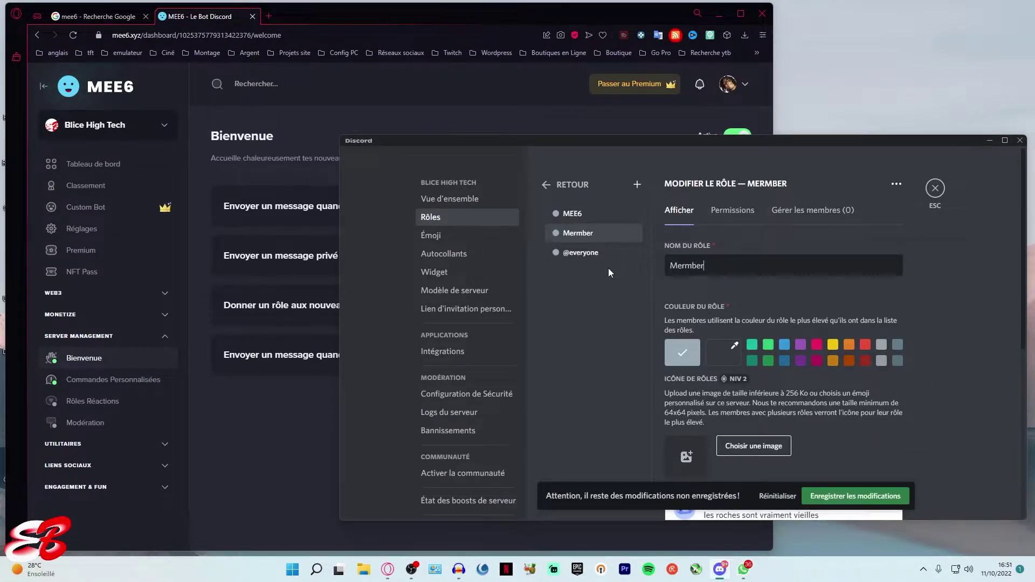
key(BackSpace)
key(BackSpace)
text(re)
key(BackSpace)
- Set the Membre role to display its members separately from other online members and save the changes
scroll(945, 376, down, 5)
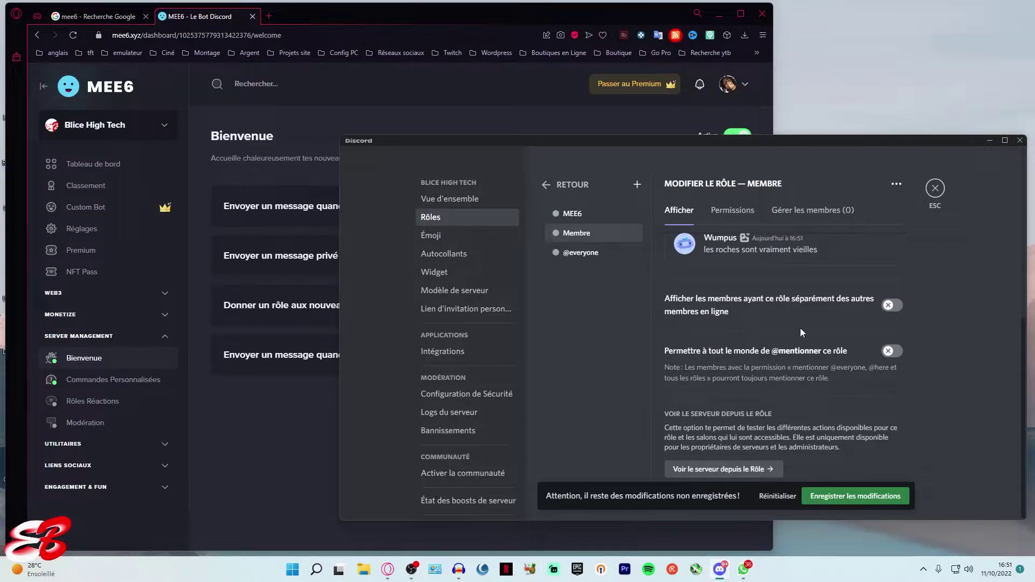
click(888, 306)
click(837, 500)
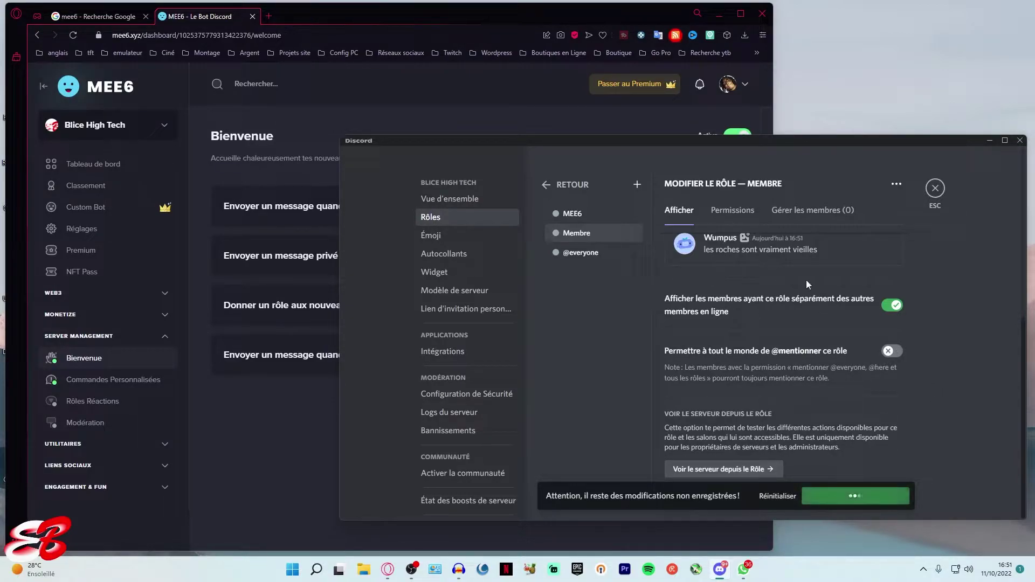
- Review the Membre role's permissions and close the server settings
click(729, 211)
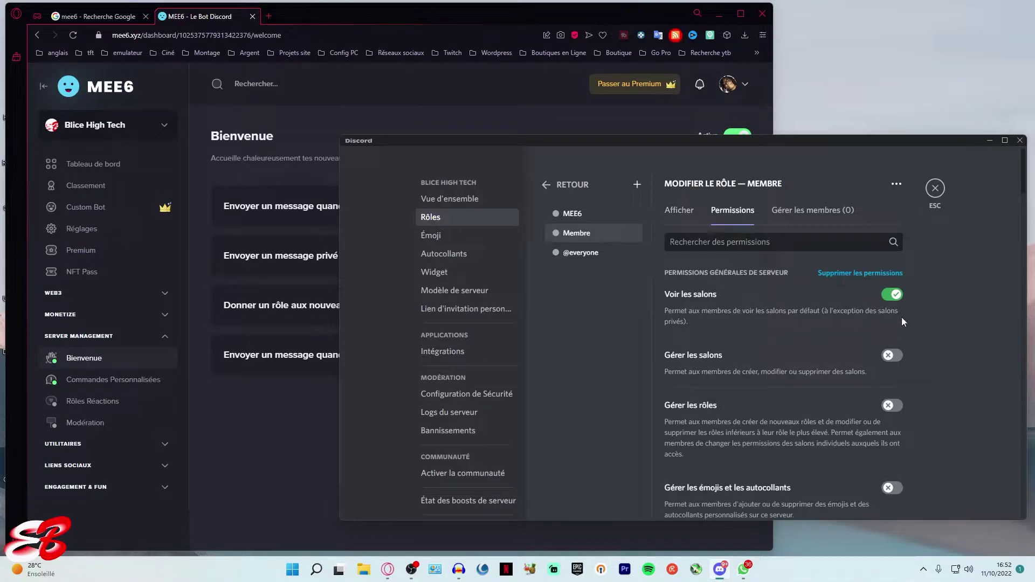
scroll(782, 448, down, 6)
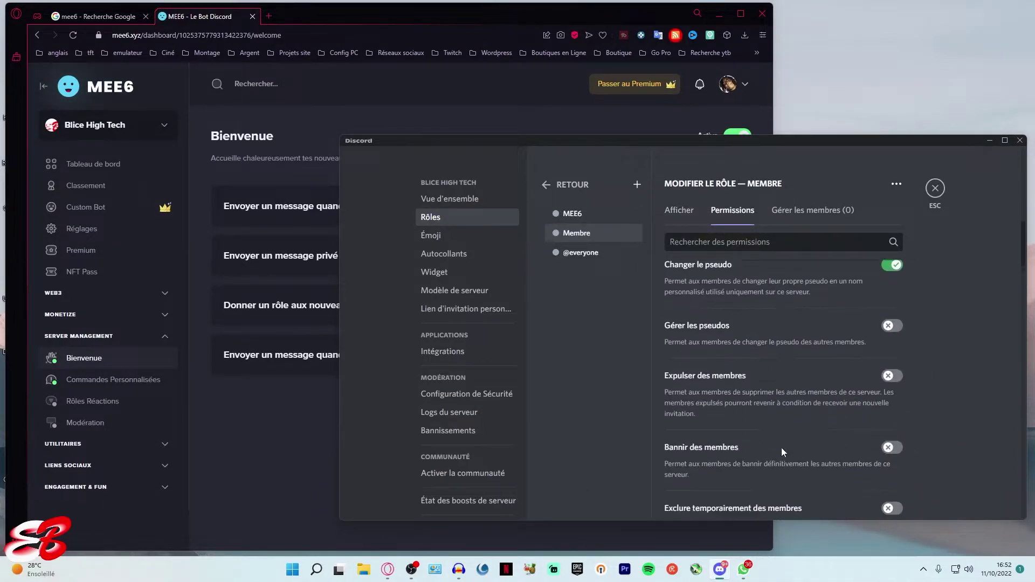
scroll(782, 447, up, 5)
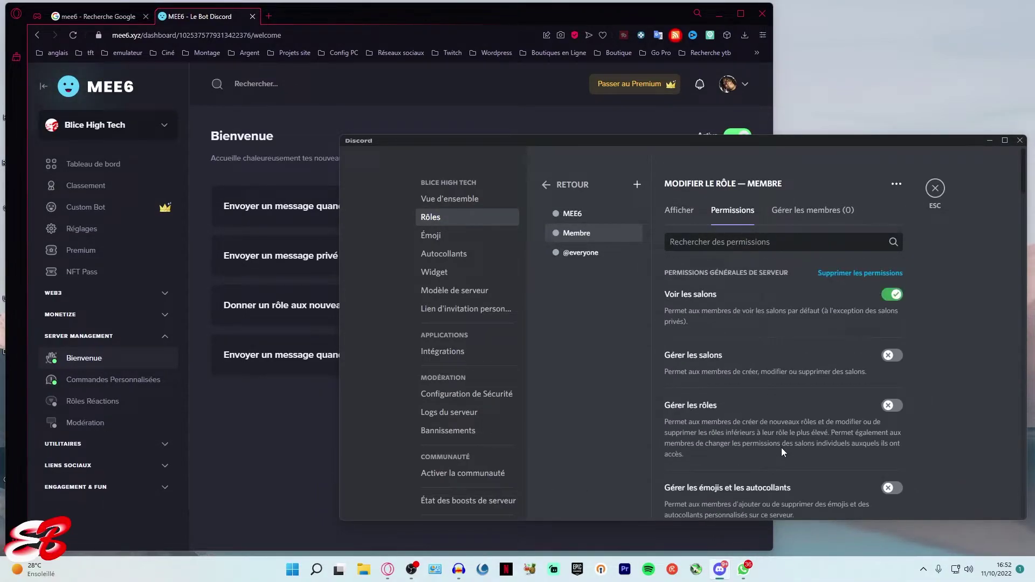
click(935, 189)
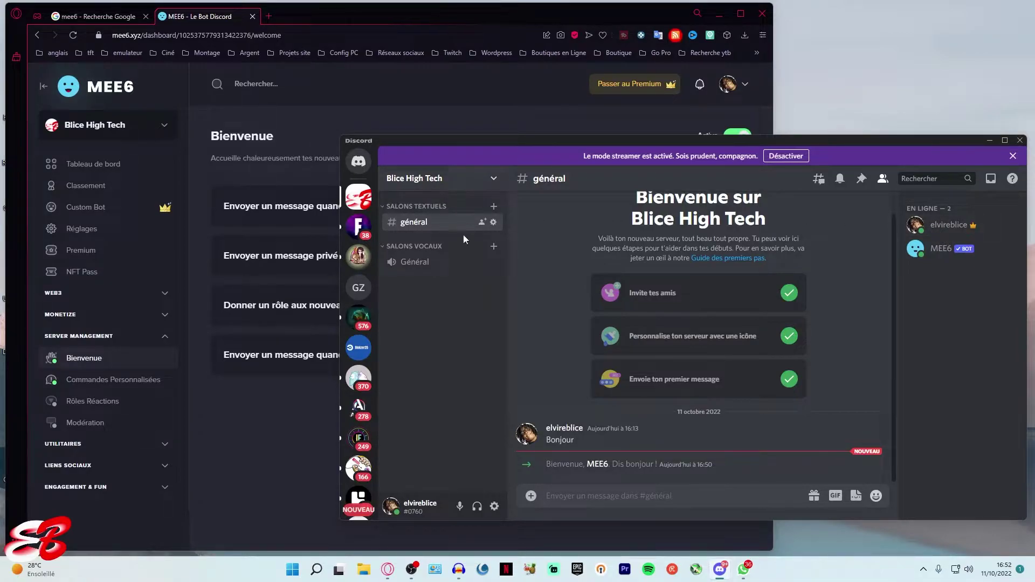
- Create a public text channel named arrivées under Salons textuels
click(494, 208)
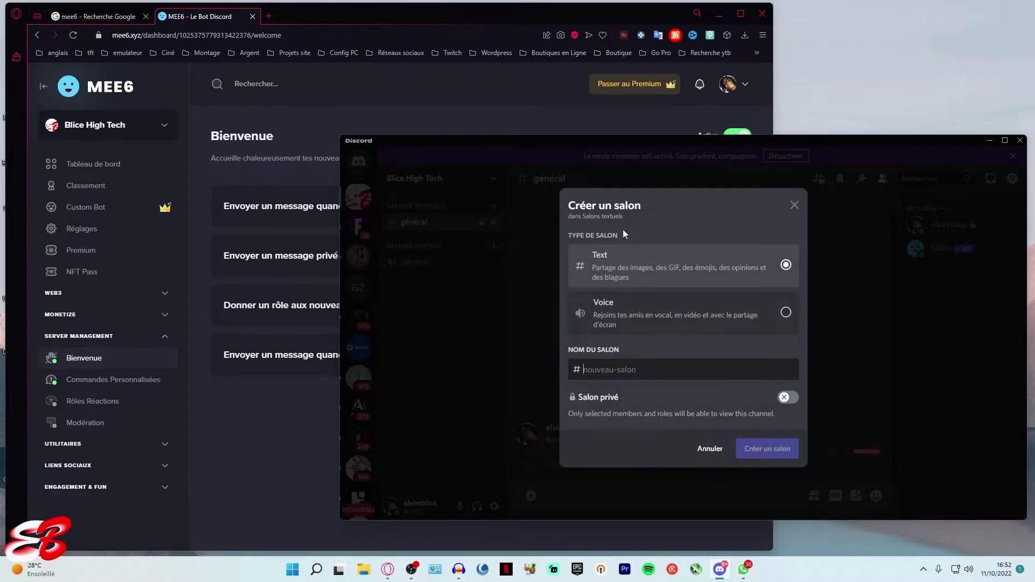
text(arrivées)
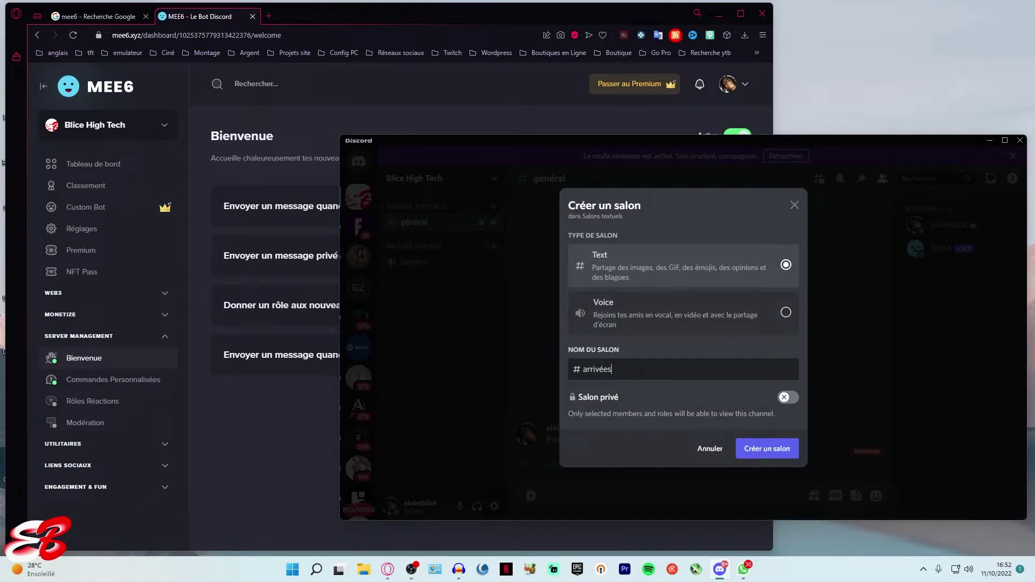
click(770, 451)
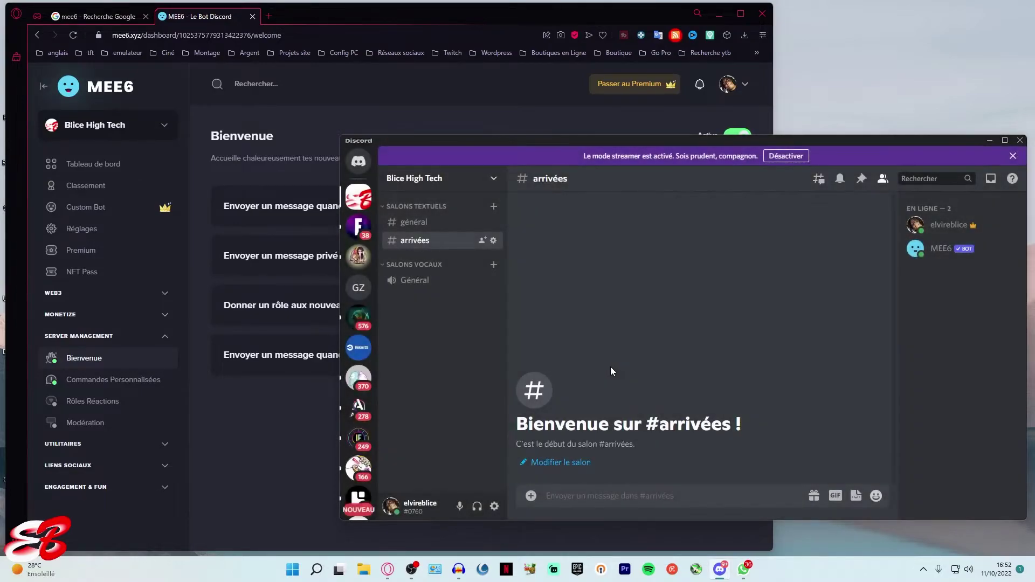
- Create a public text channel named départs under Salons textuels
click(494, 206)
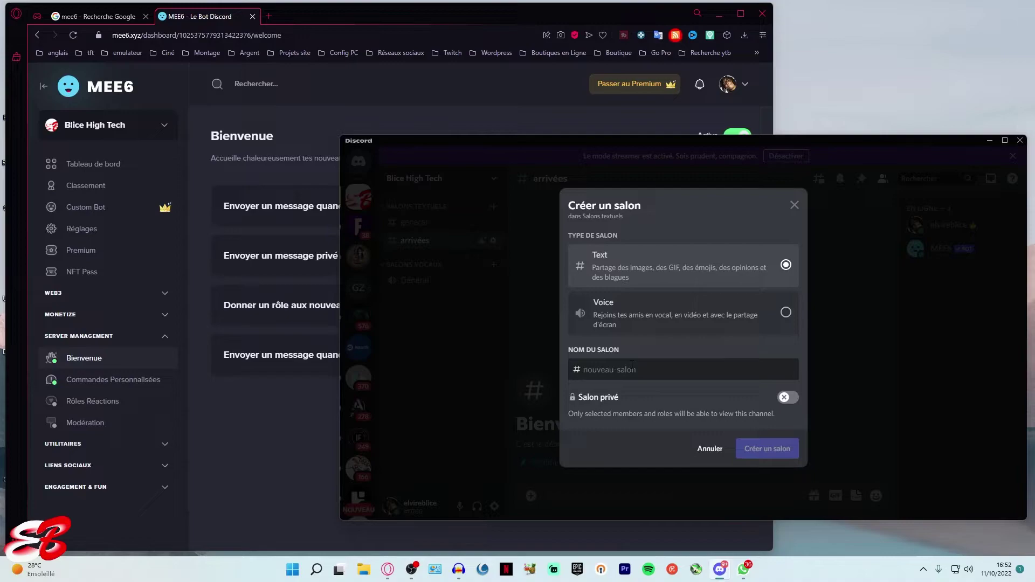
text(départs)
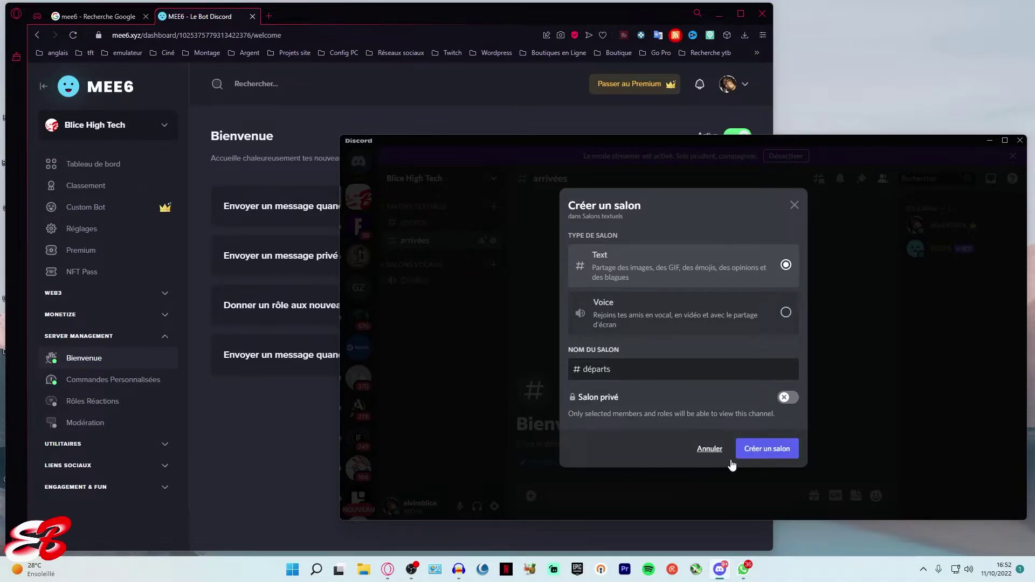
key(Return)
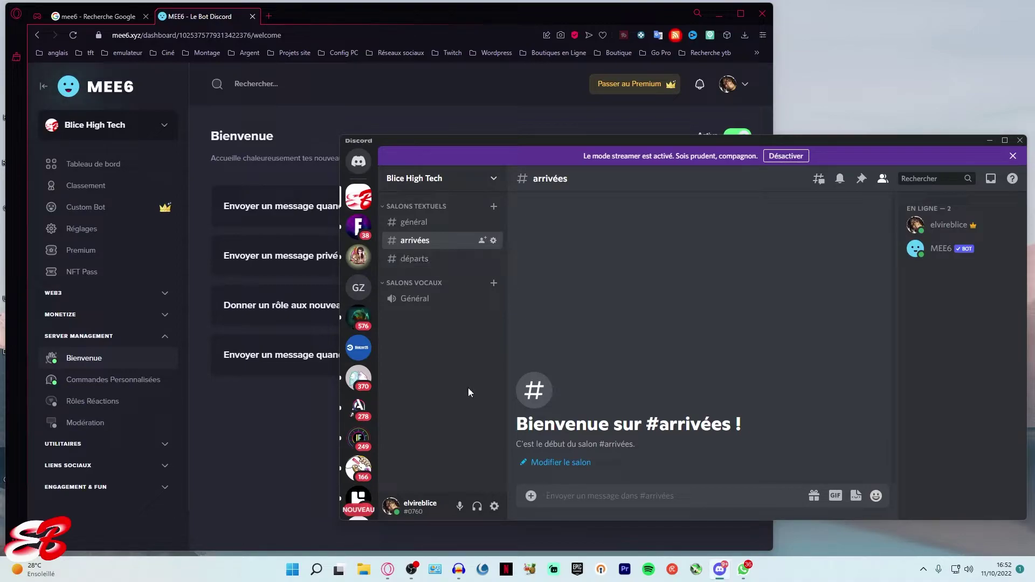
- Switch to the MEE6 dashboard, enable the message for members joining the server, and send it to the arrivées channel
click(494, 17)
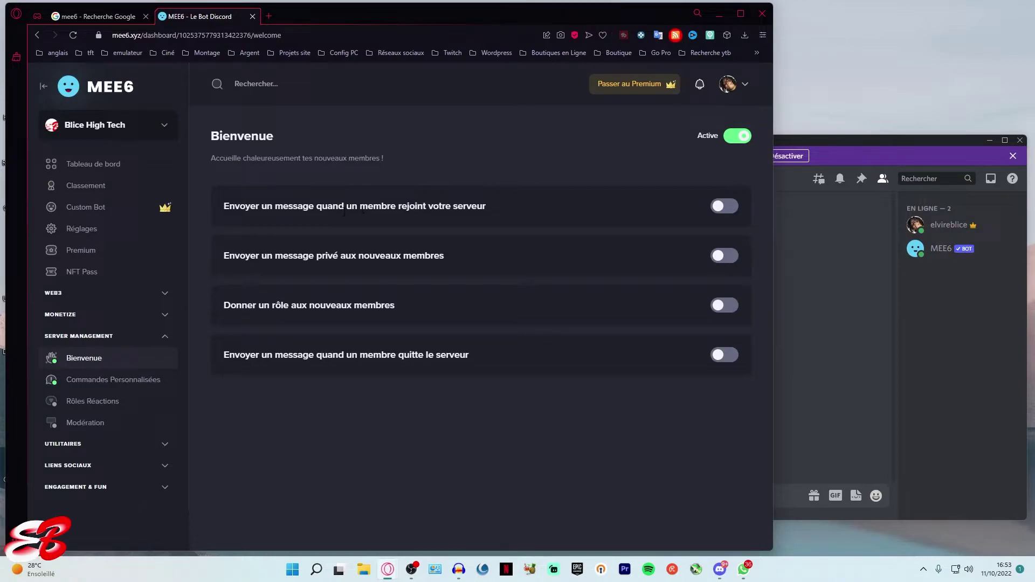
click(721, 206)
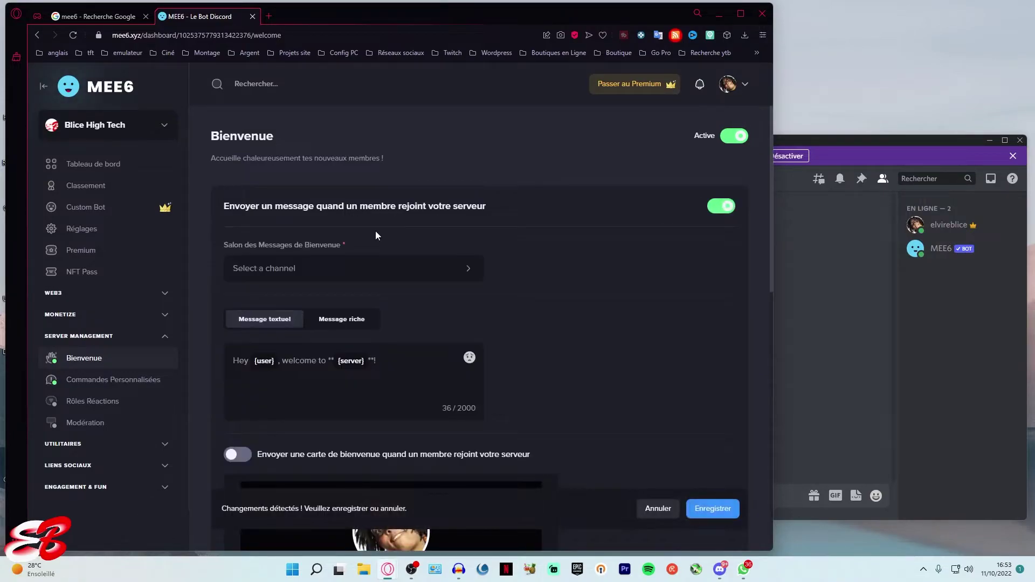
click(335, 275)
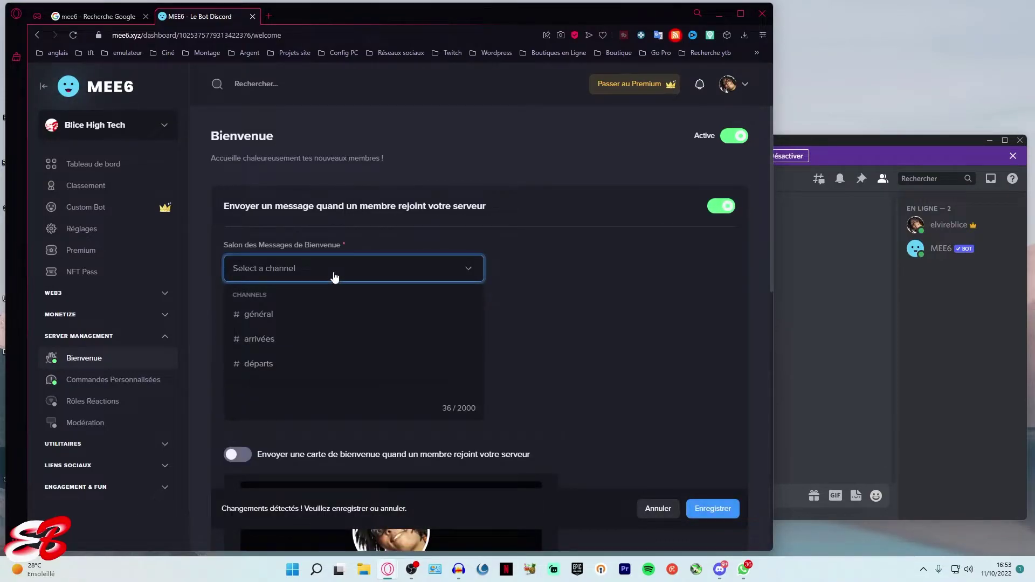
click(268, 345)
- Reword the welcome message as "Salut {user}, Bienvenue chez toi, ta nouvelle maison s'appelle **{server}**!" and enable its welcome card
double_click(240, 360)
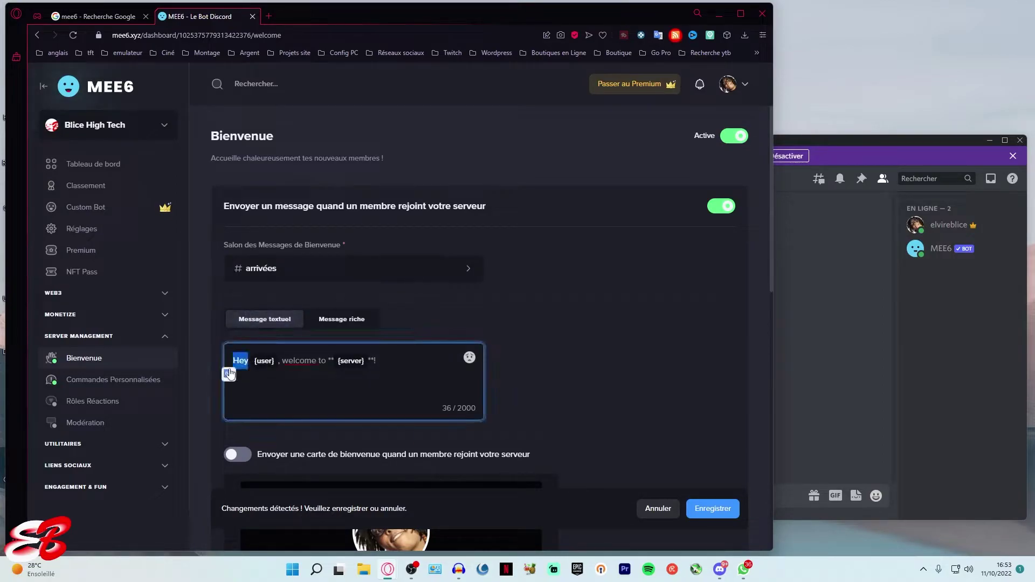
text(Salut)
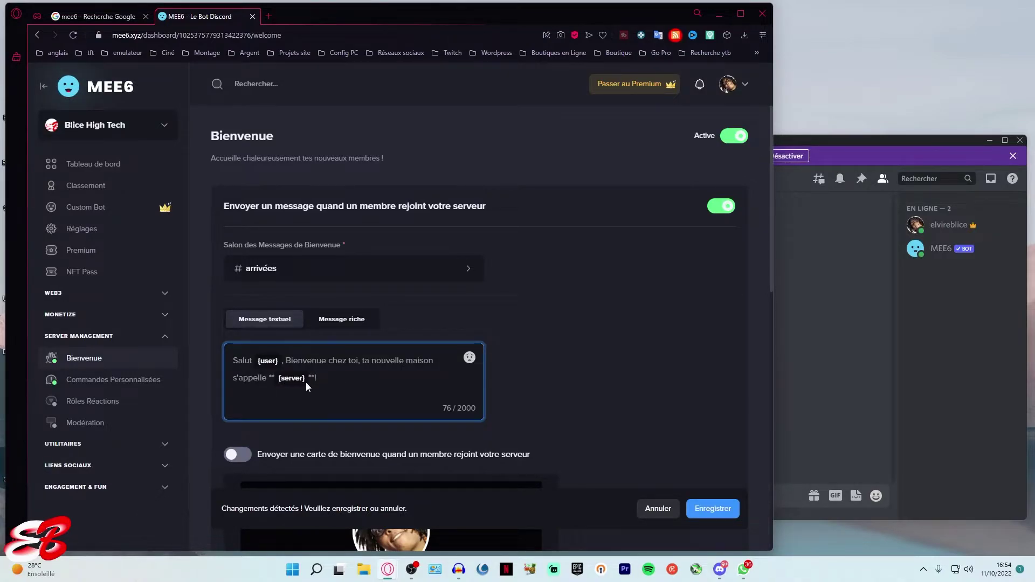
scroll(306, 383, down, 1)
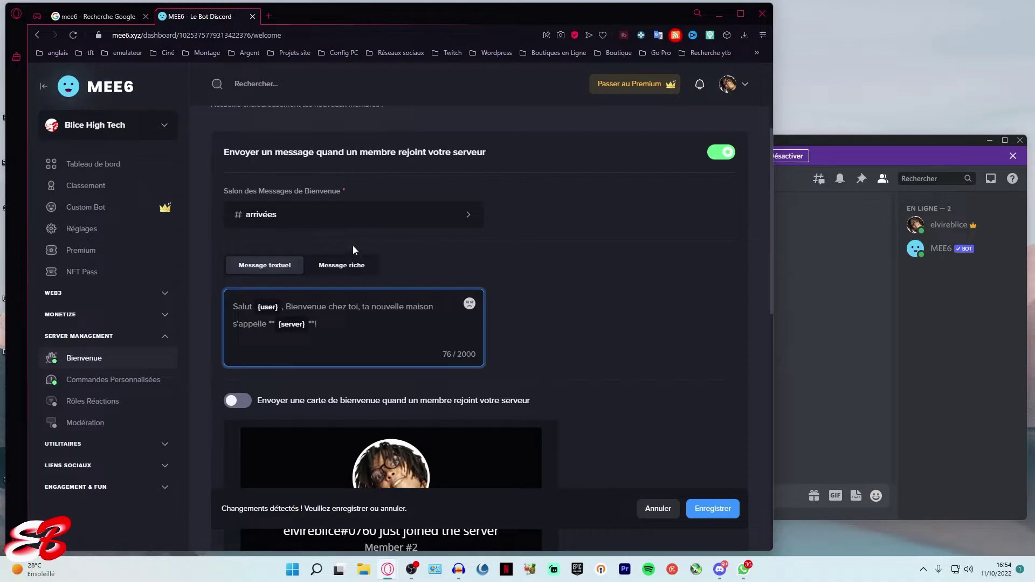
scroll(344, 271, down, 2)
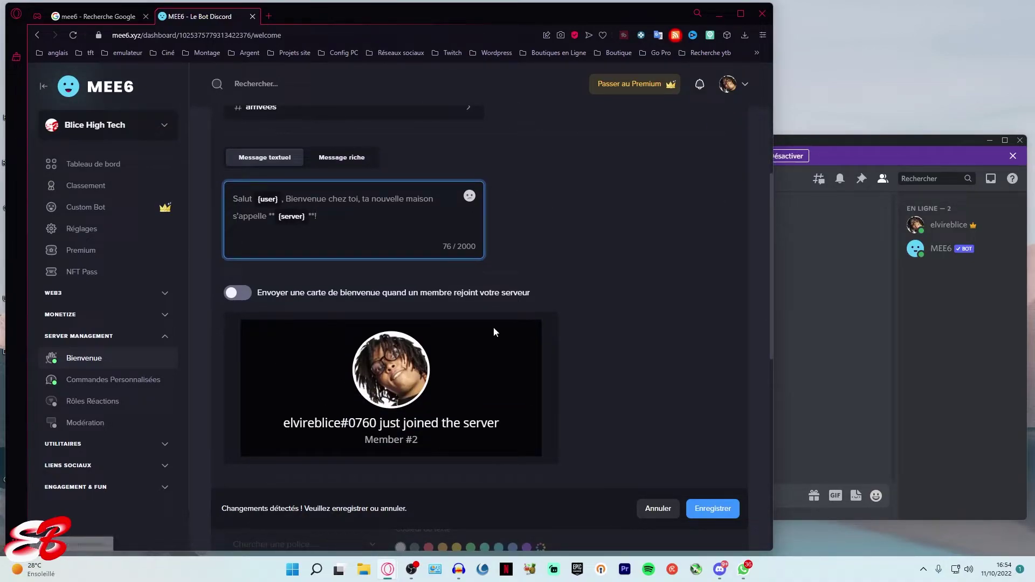
click(241, 296)
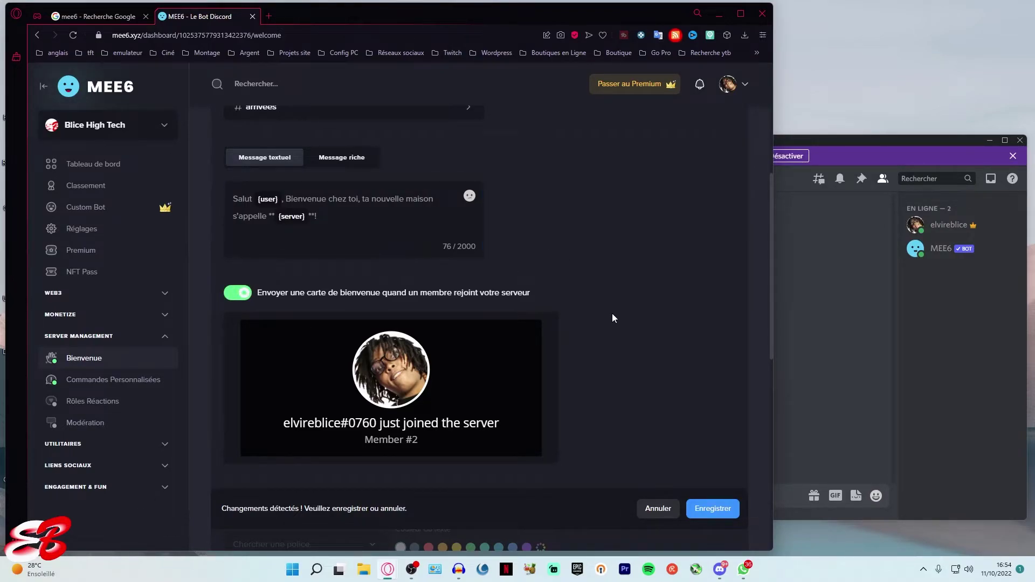
- Look through the welcome card's customization options and save the Bienvenue plugin changes
scroll(612, 314, down, 3)
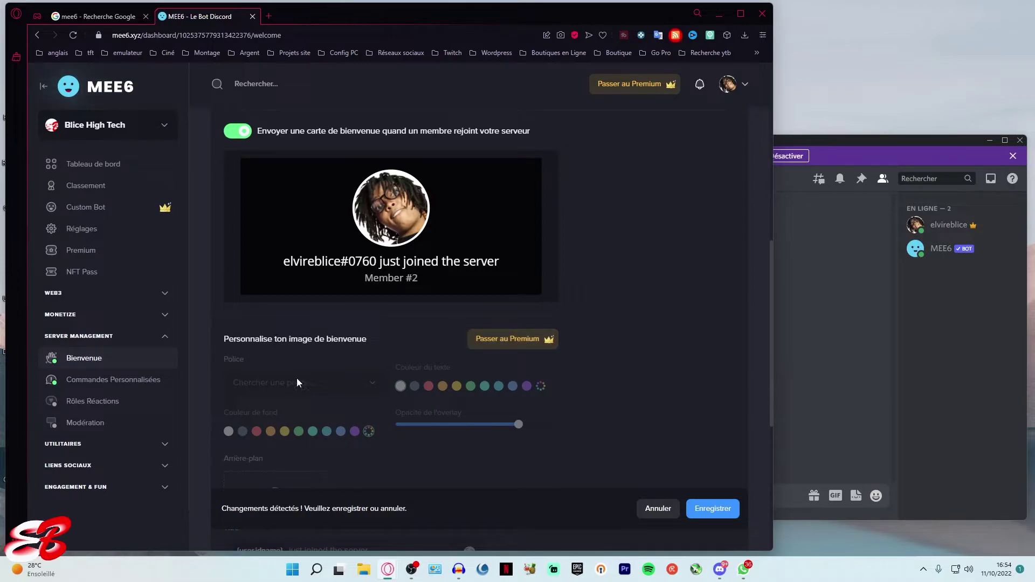
scroll(574, 400, down, 4)
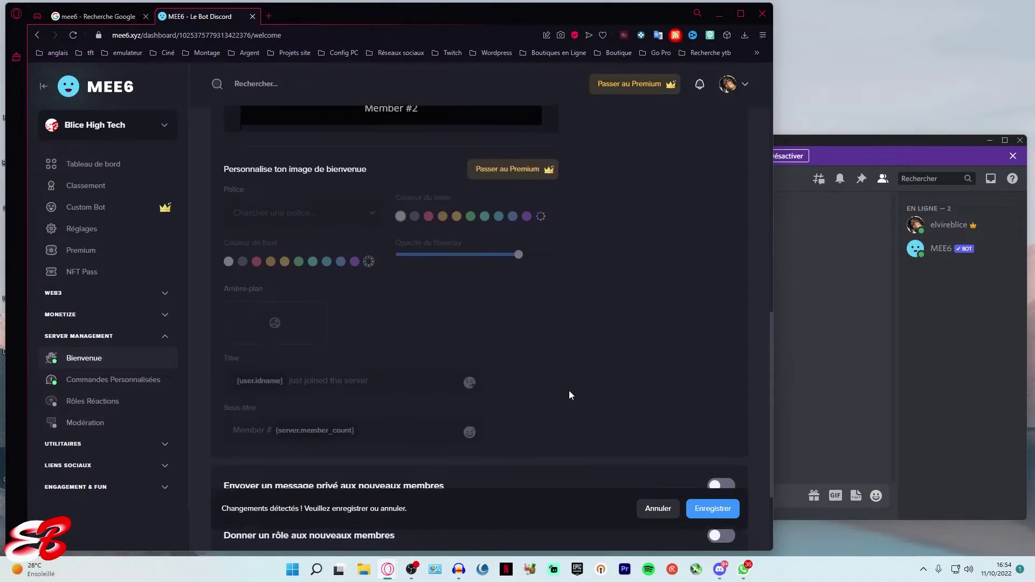
scroll(402, 378, down, 1)
scroll(421, 356, up, 7)
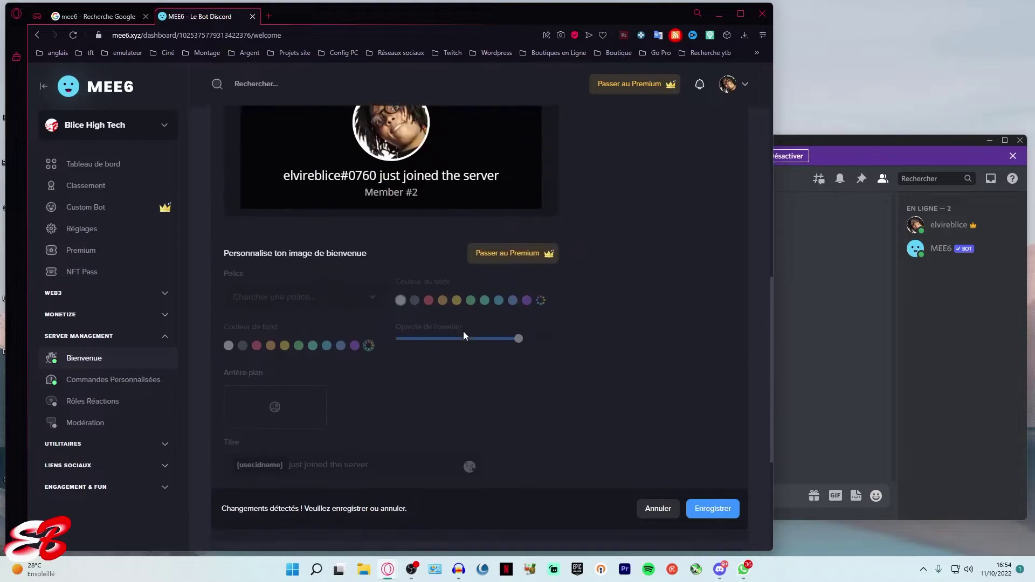
scroll(620, 359, up, 1)
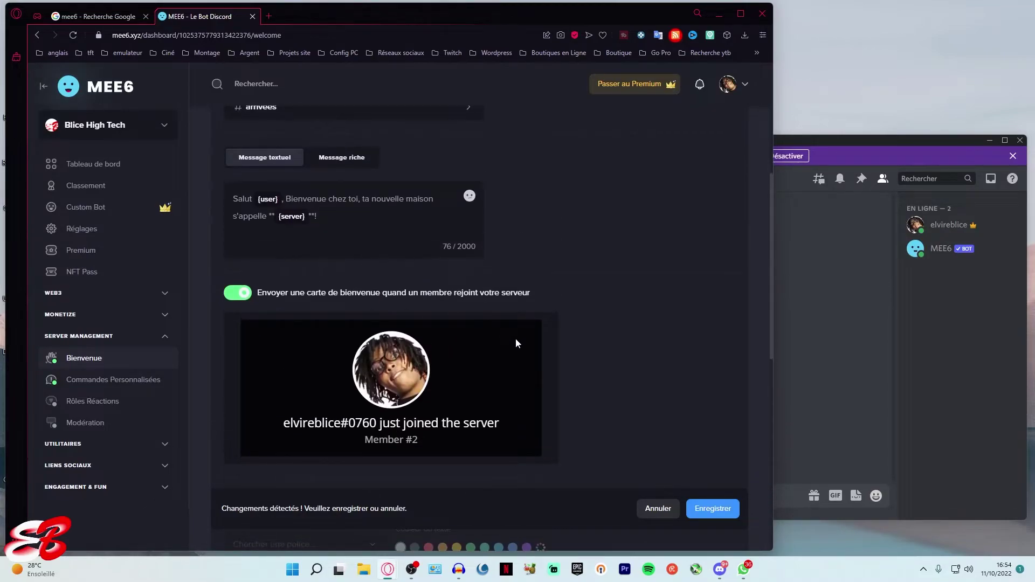
scroll(515, 343, up, 3)
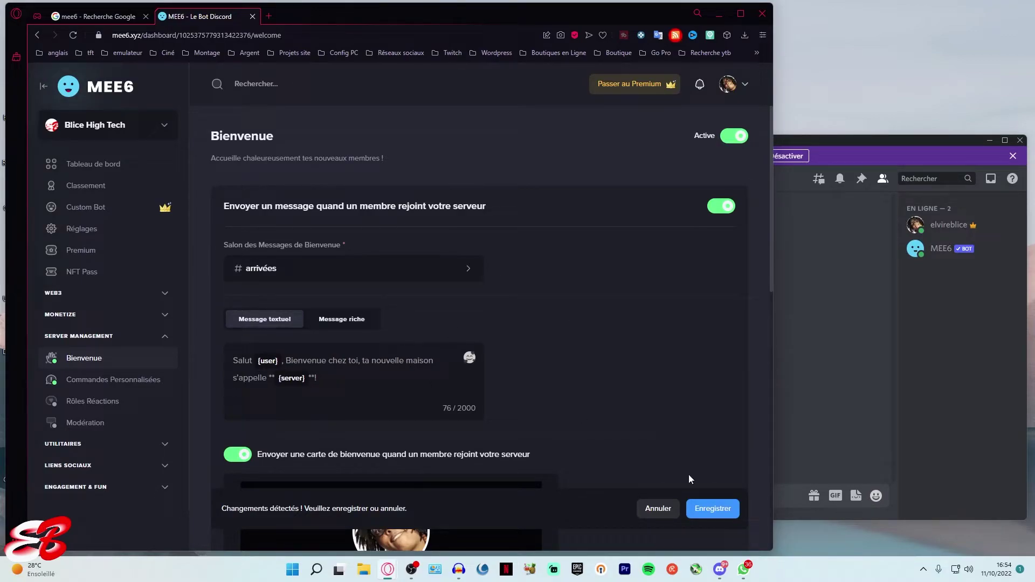
click(701, 509)
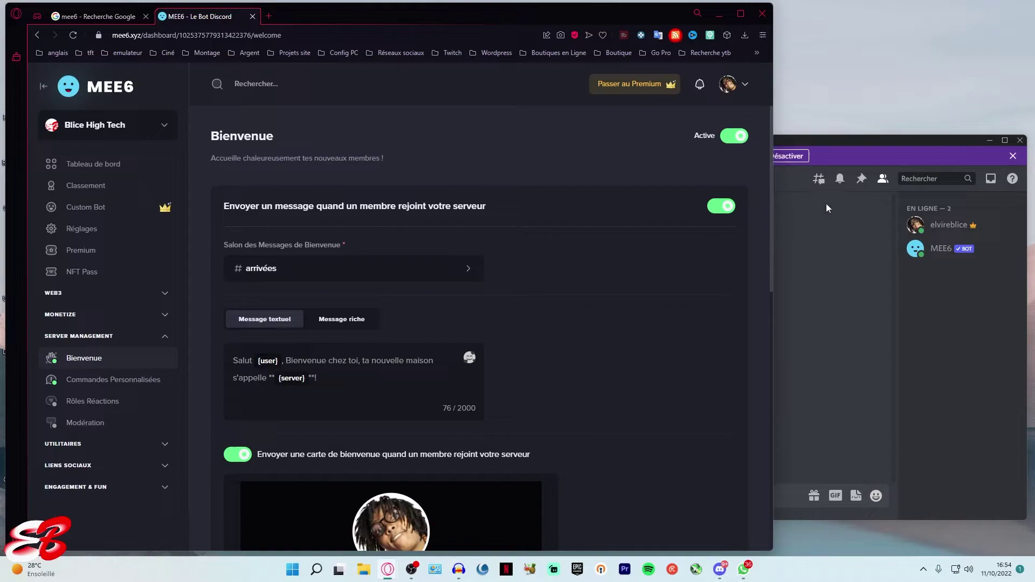
- Check the arrivées channel in Discord and return to the MEE6 dashboard
click(834, 146)
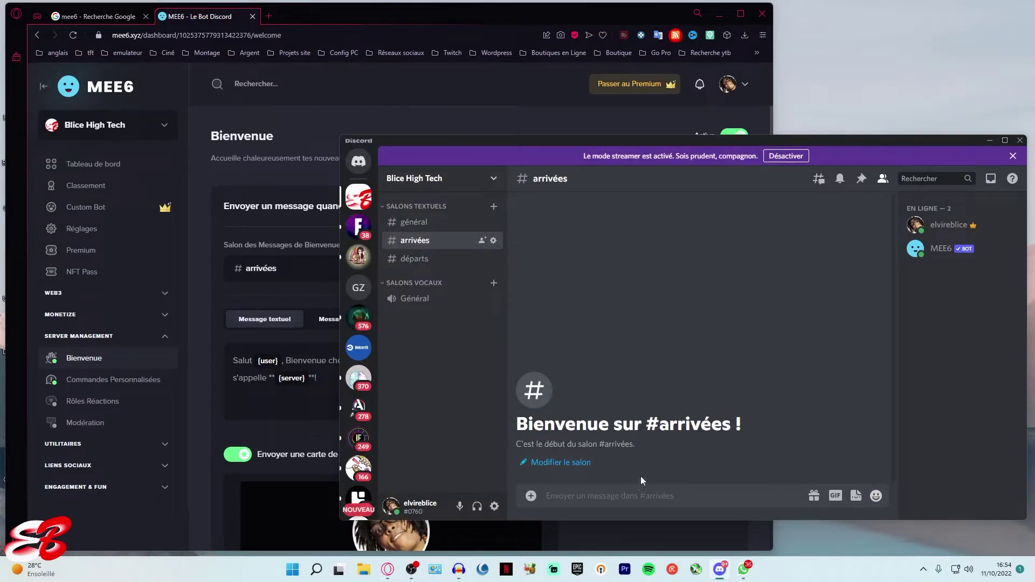
click(493, 14)
- Enable the private message to new members and replace the wording before its {server} variable with "Salut j'ep"
scroll(564, 375, down, 5)
scroll(564, 375, down, 6)
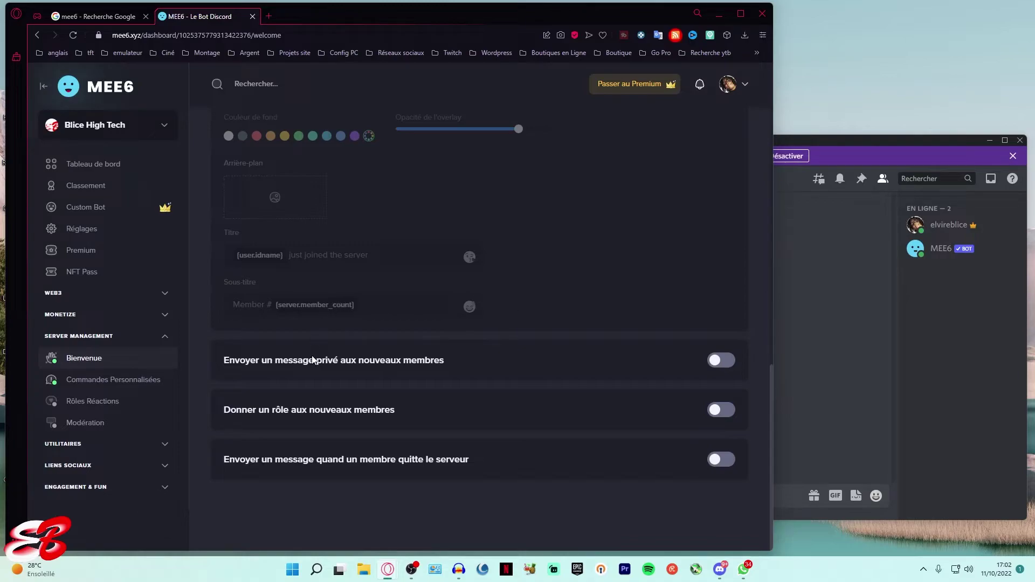
scroll(444, 396, up, 3)
scroll(444, 396, down, 3)
click(721, 360)
scroll(409, 406, down, 3)
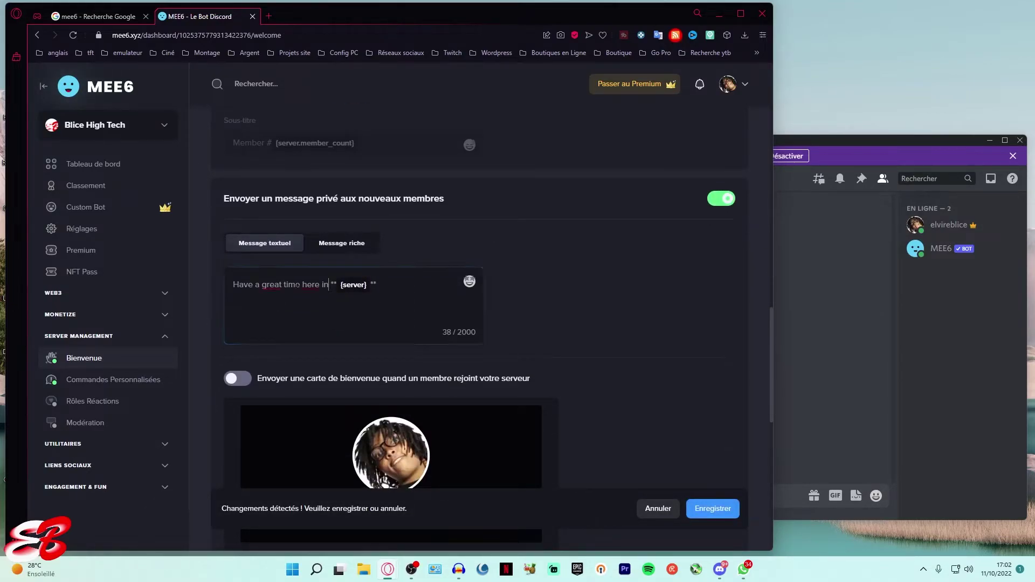
drag(328, 284, 232, 285)
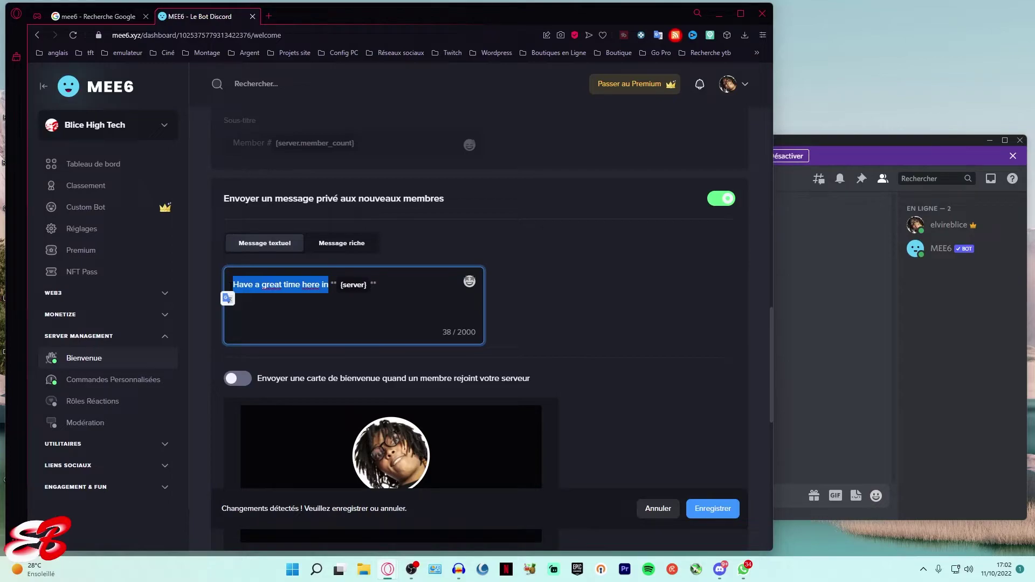
text(Salut j'ep)
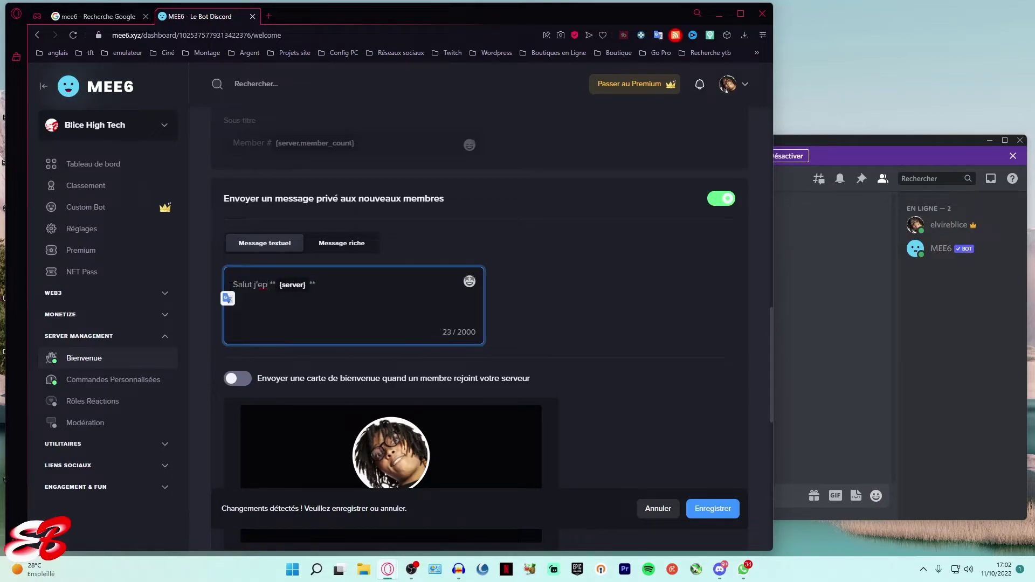
- Set Membre as the role given to new members and save the Bienvenue plugin changes
scroll(597, 386, down, 15)
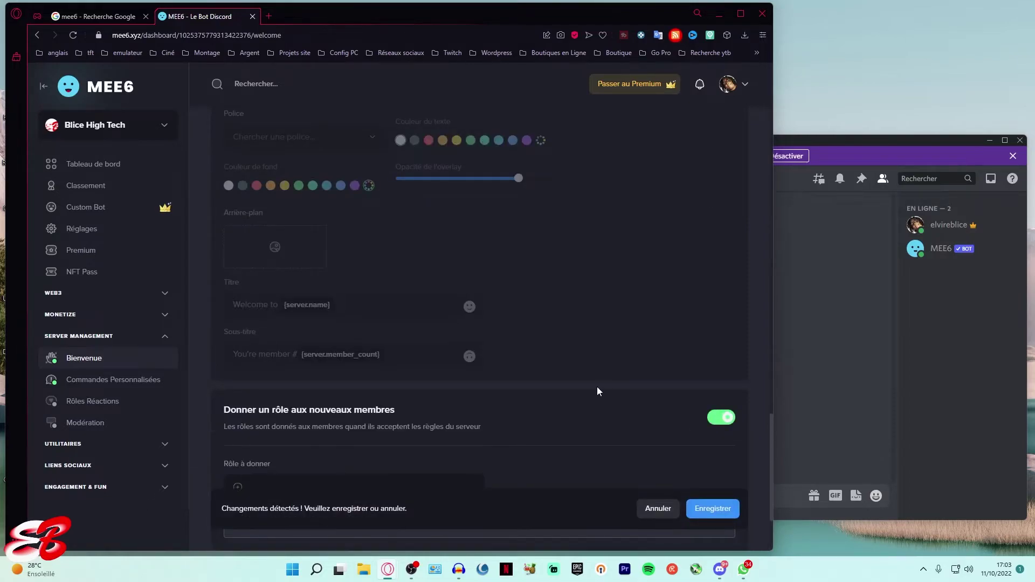
click(241, 368)
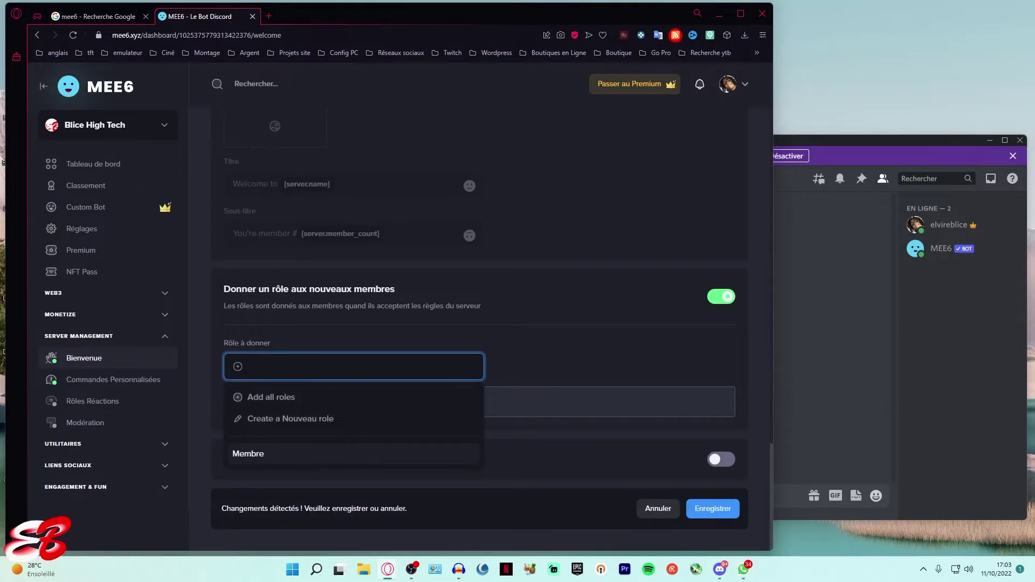
click(282, 459)
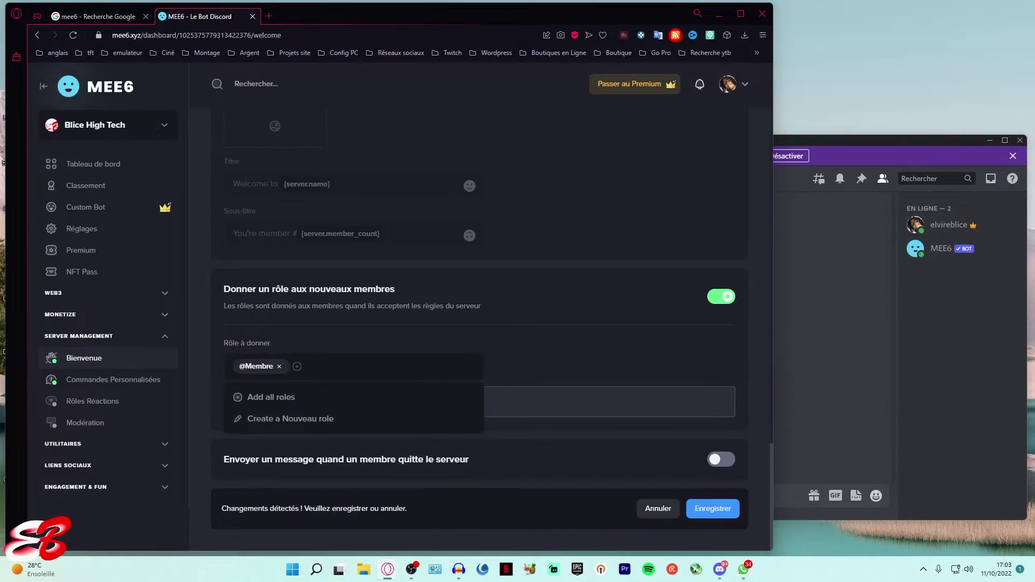
click(544, 352)
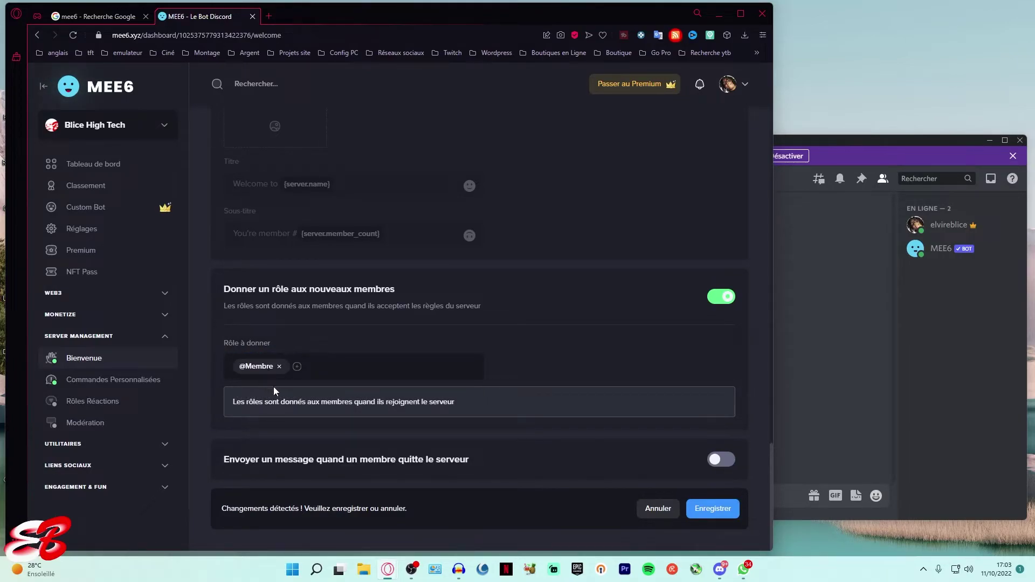
click(720, 512)
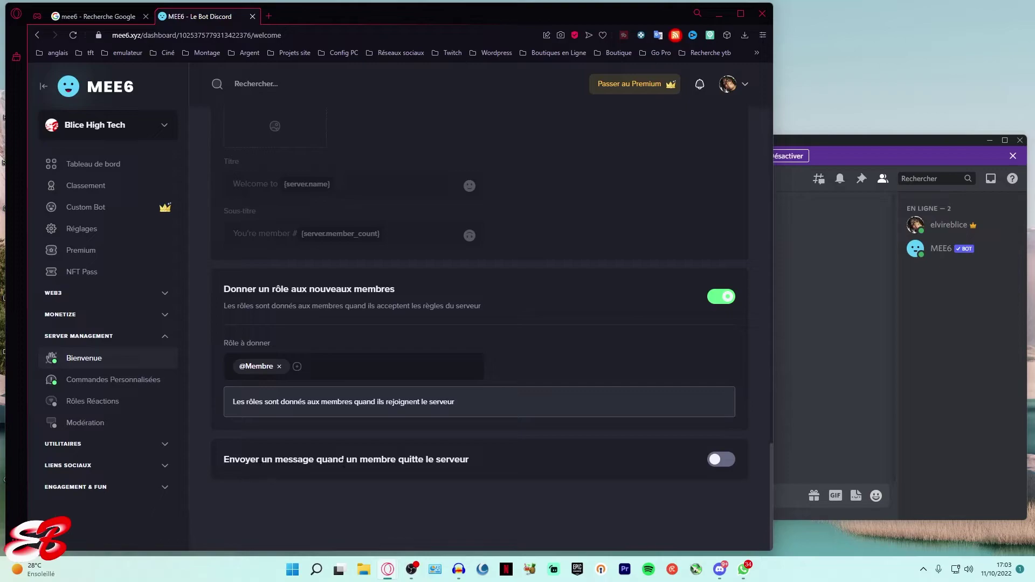
- Enable the message sent when a member leaves the server and direct it to the départs channel
click(722, 460)
scroll(474, 445, down, 3)
scroll(489, 446, down, 1)
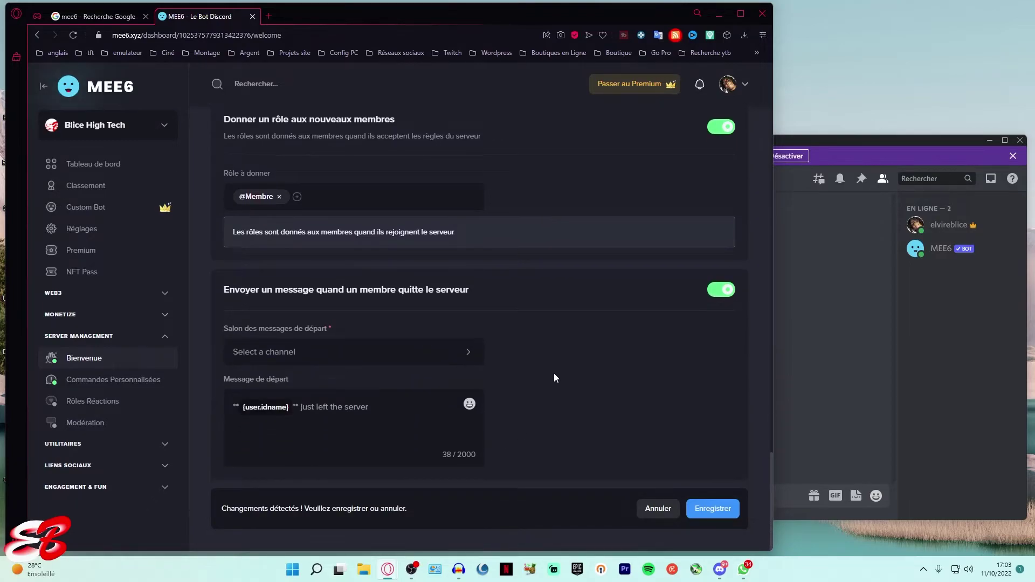
click(424, 363)
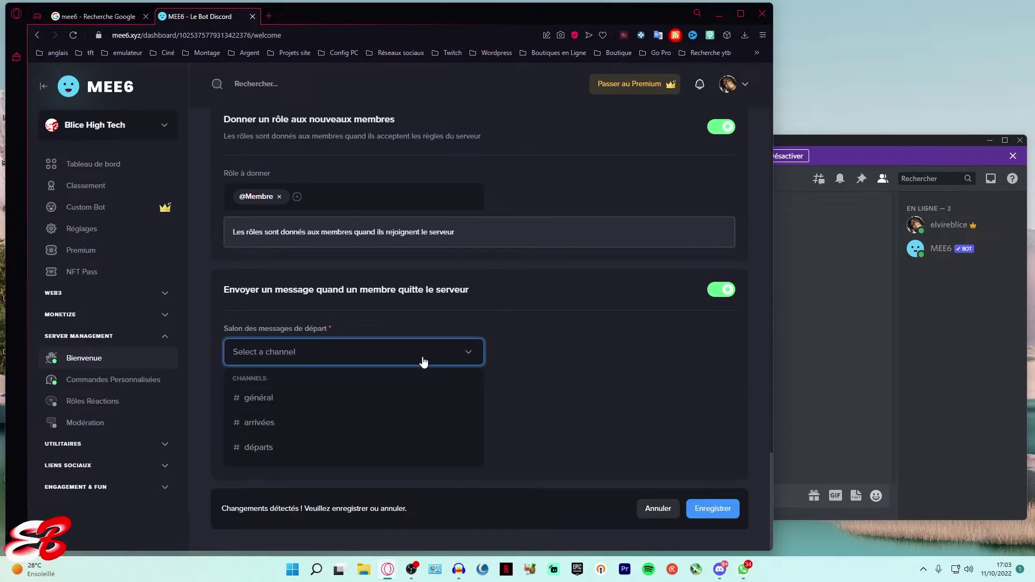
click(254, 447)
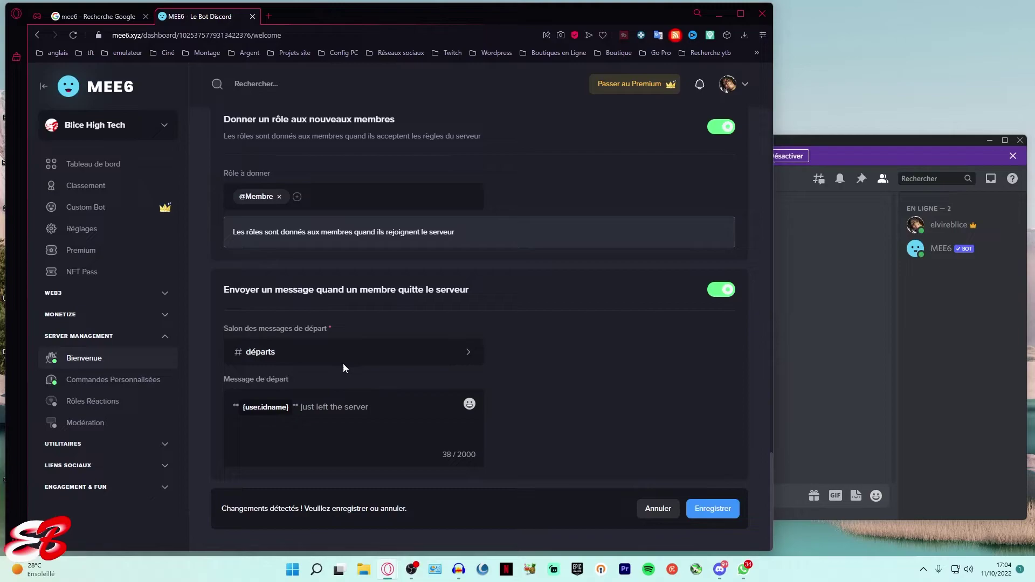
- Replace the departure message's wording after {user.idname} with "Nous laisse tombé" plus a teary smiling emoji, and save the changes
drag(374, 414, 300, 408)
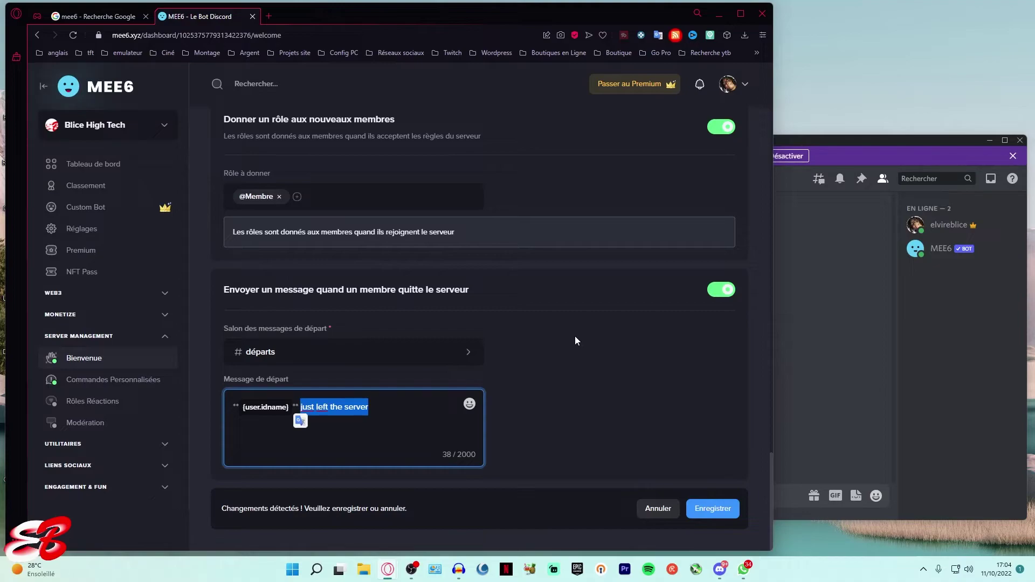
text(Nous l)
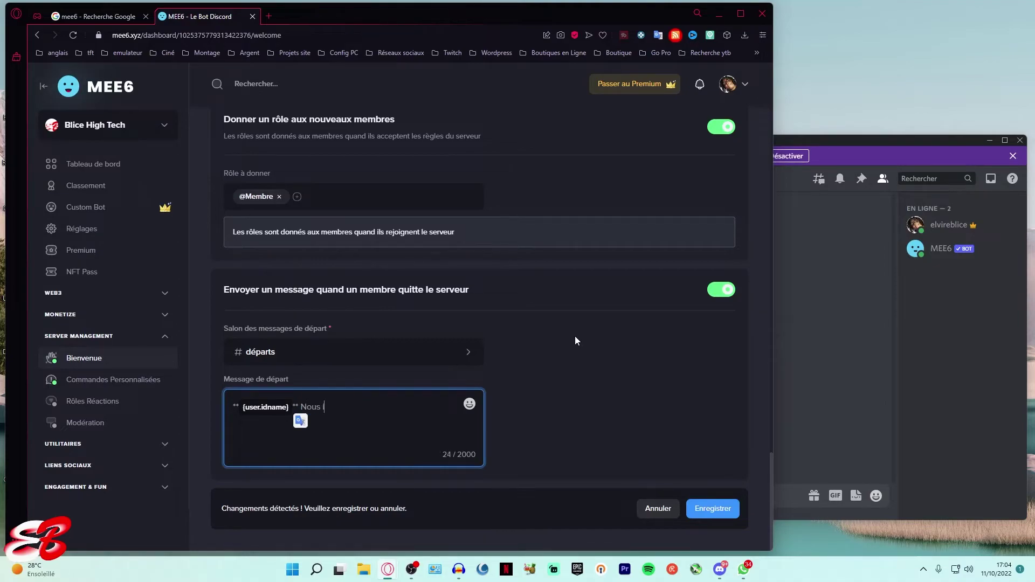
text(aisse tombé)
click(469, 405)
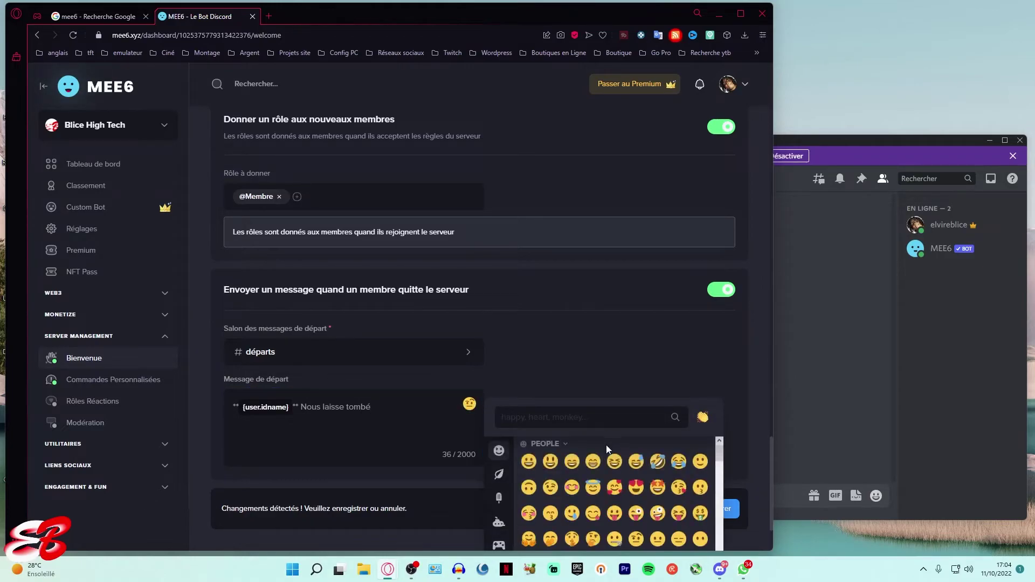
scroll(594, 481, down, 1)
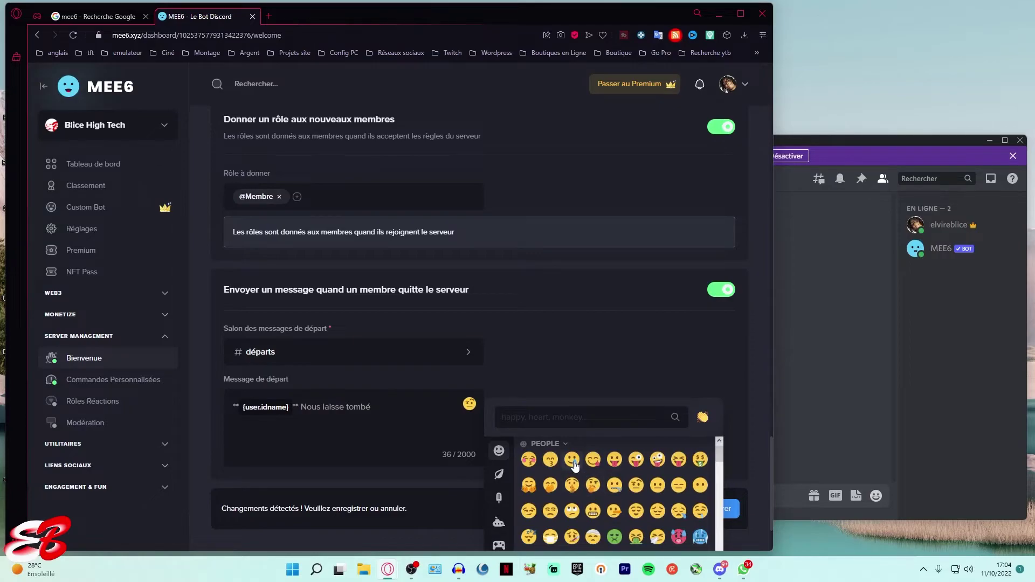
click(572, 459)
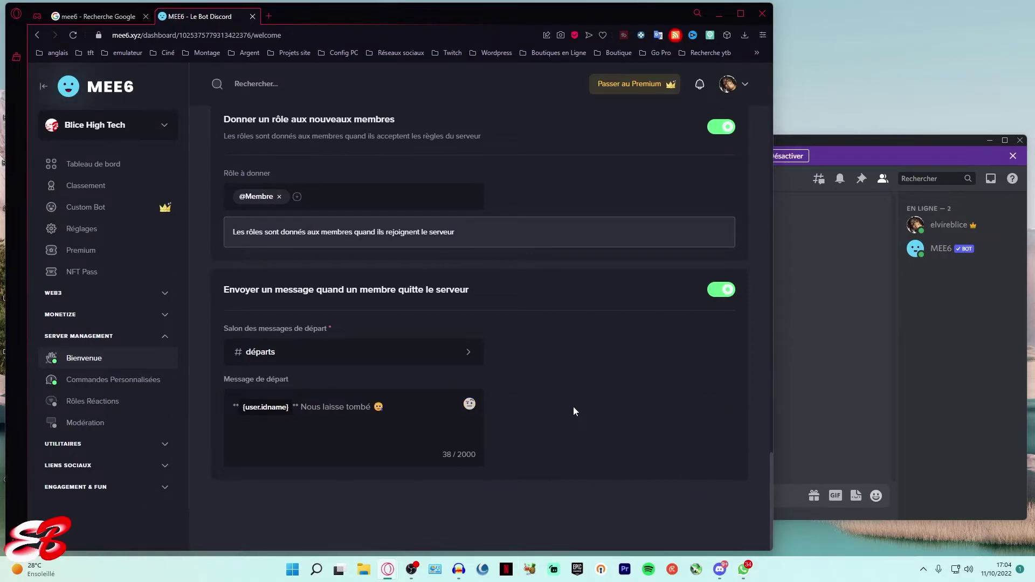
- Review the Bienvenue plugin's settings once more and switch to the Discord app, maximizing its window
scroll(535, 467, up, 12)
scroll(536, 467, down, 6)
scroll(535, 467, up, 7)
scroll(535, 467, up, 3)
scroll(536, 467, down, 10)
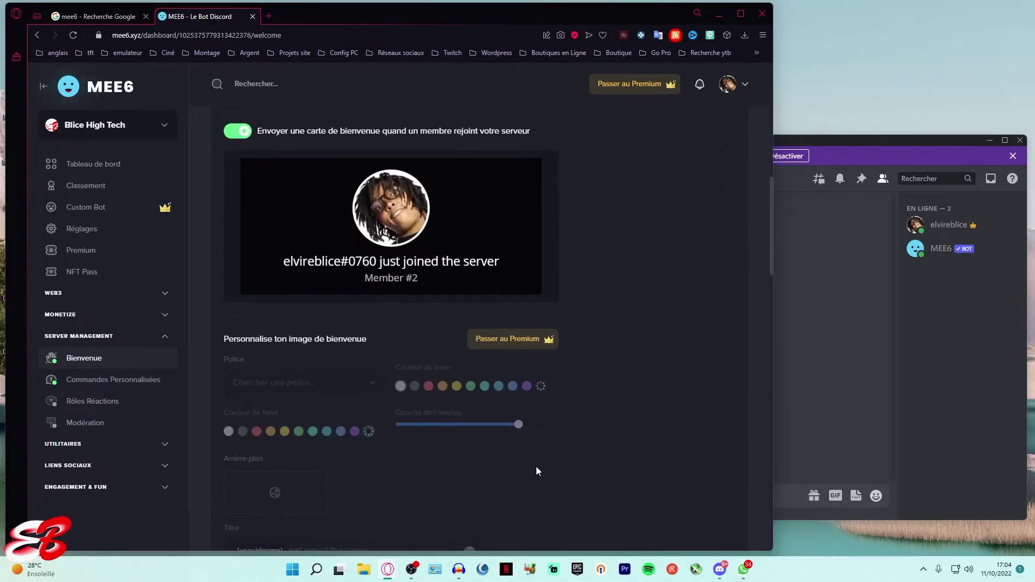
scroll(536, 469, down, 5)
click(830, 141)
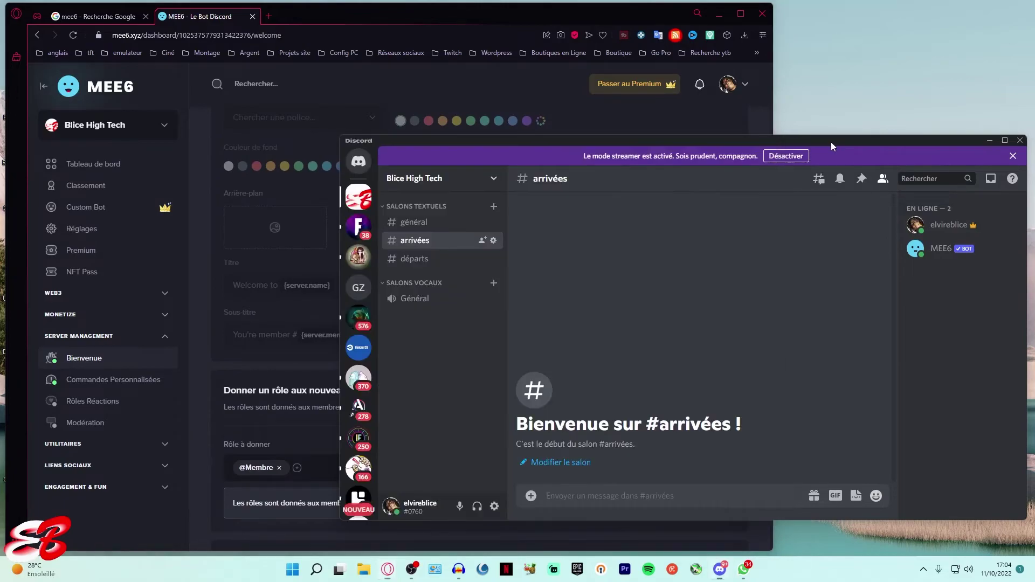
click(1005, 141)
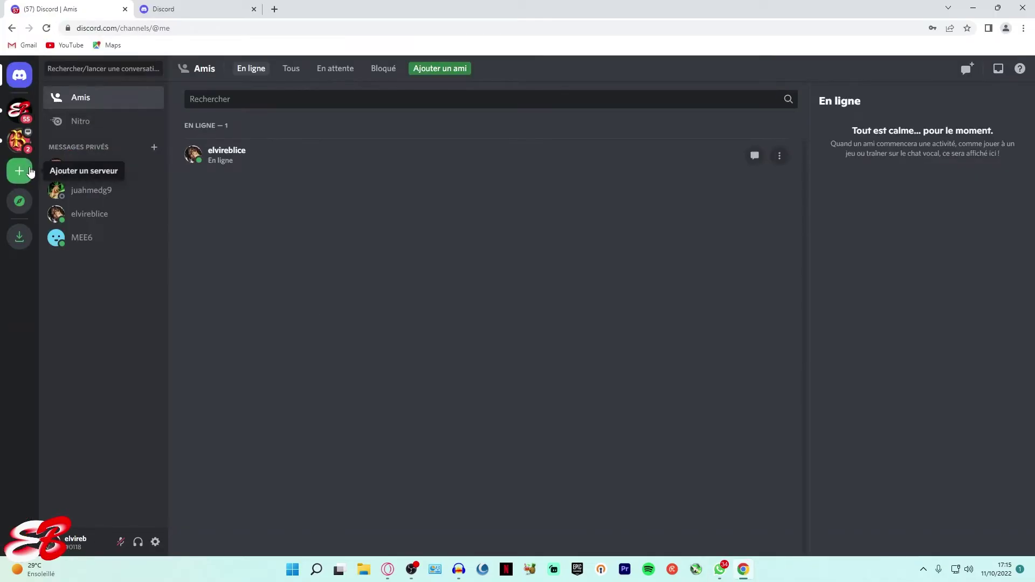
click(30, 173)
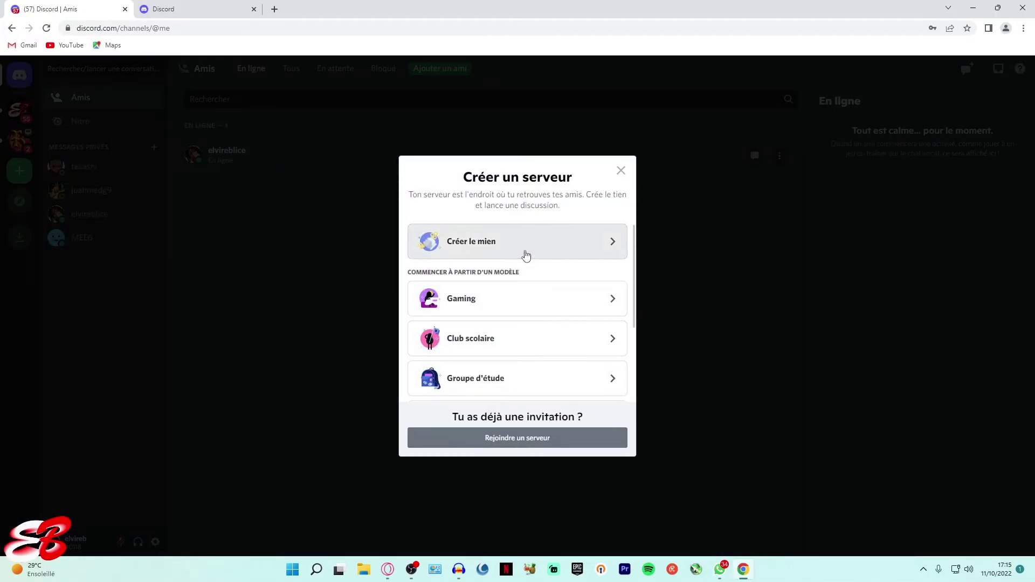
click(519, 439)
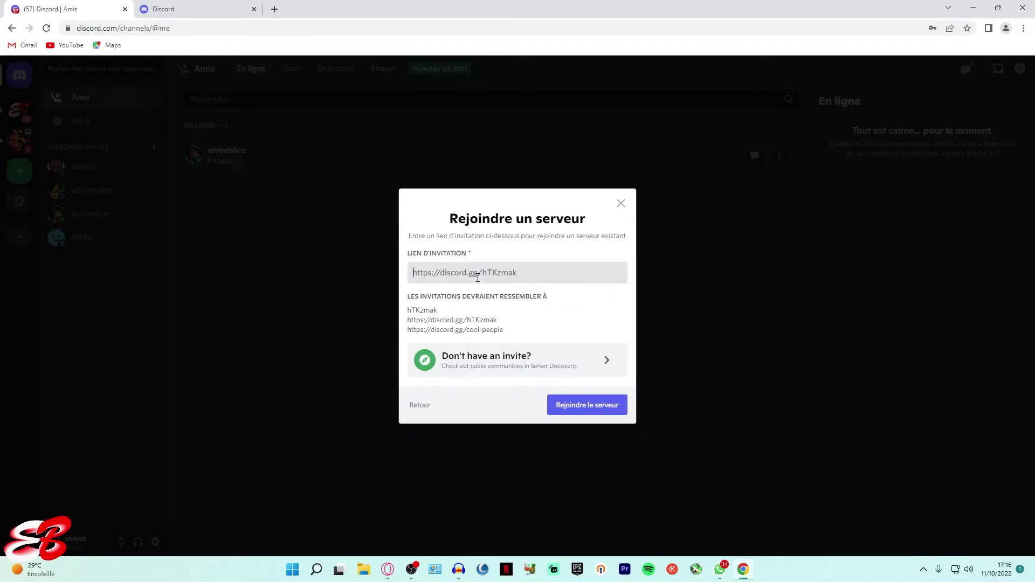
click(526, 277)
text(https://discord.gg/qFD9yzRd)
key(Return)
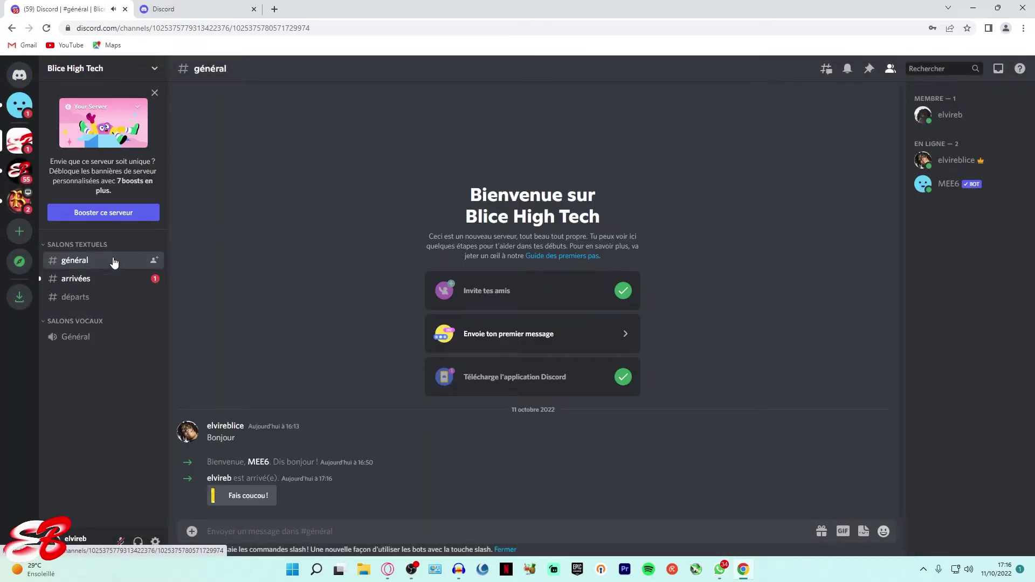
- Check MEE6's welcome message in the arrivées channel and view the welcome card from its private message enlarged
click(109, 278)
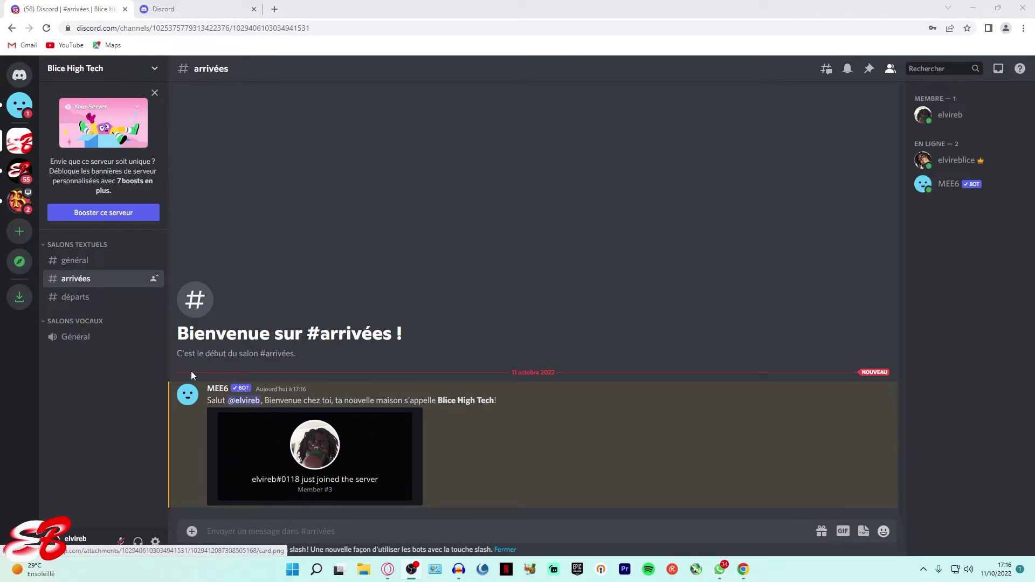
click(92, 264)
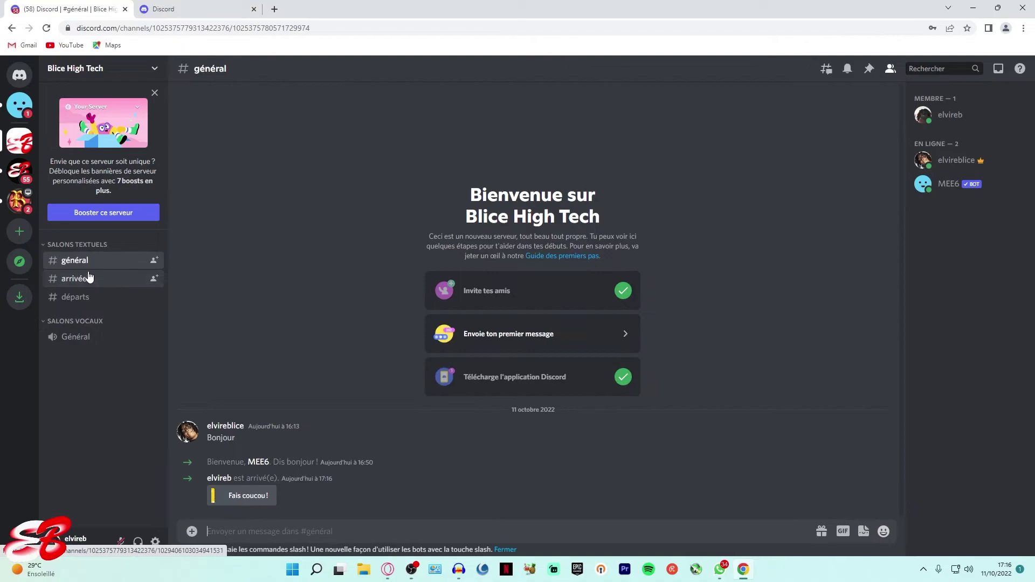
click(19, 106)
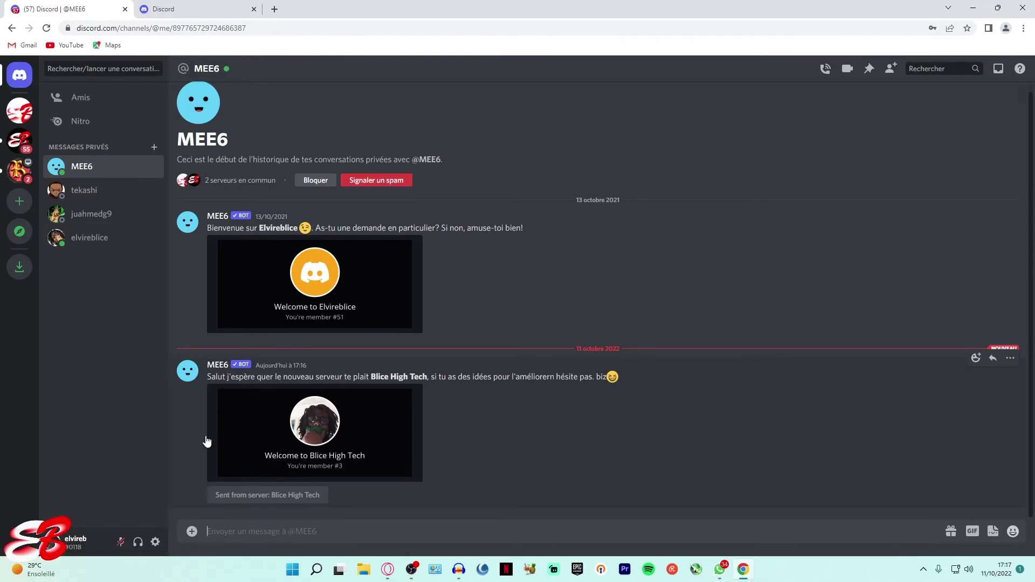
click(305, 435)
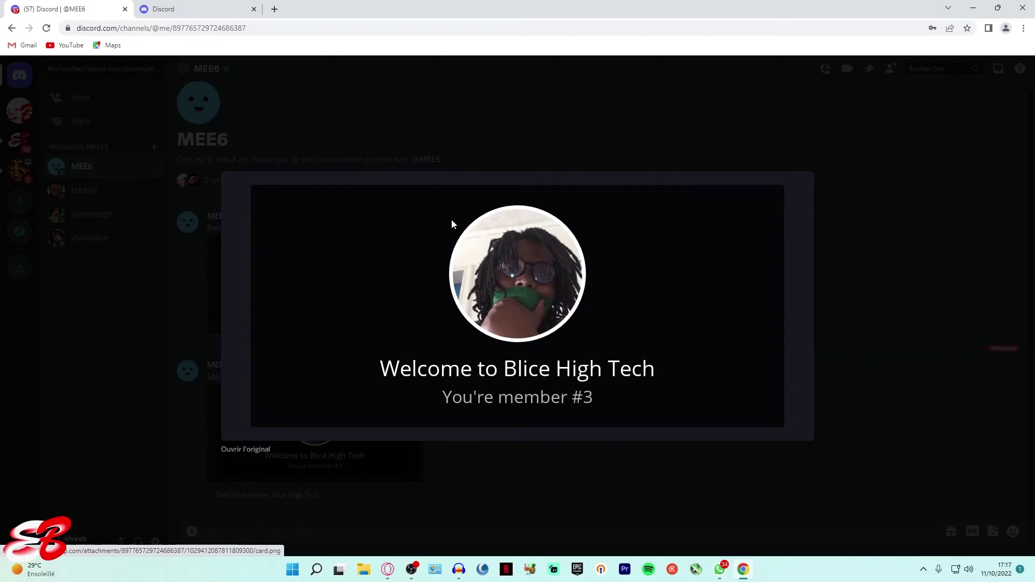
click(565, 146)
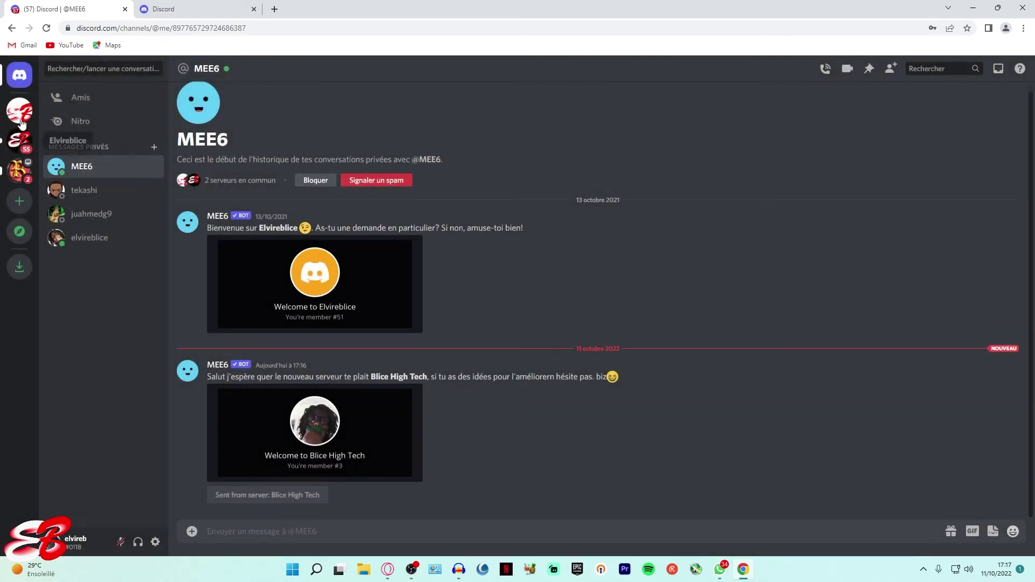
- Return to the Blice High Tech server and look through its général, arrivées and départs channels
click(20, 112)
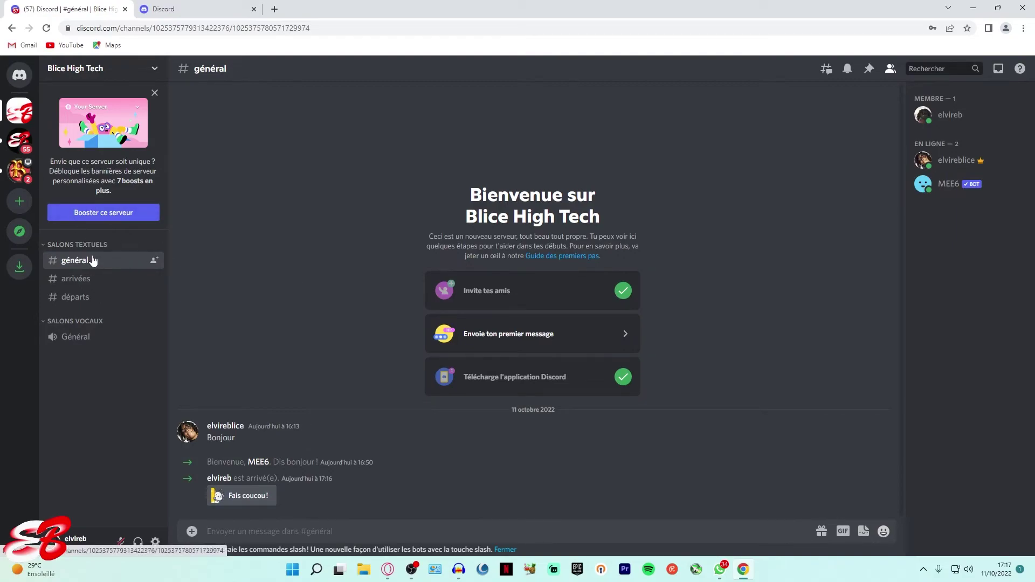
click(100, 281)
click(101, 298)
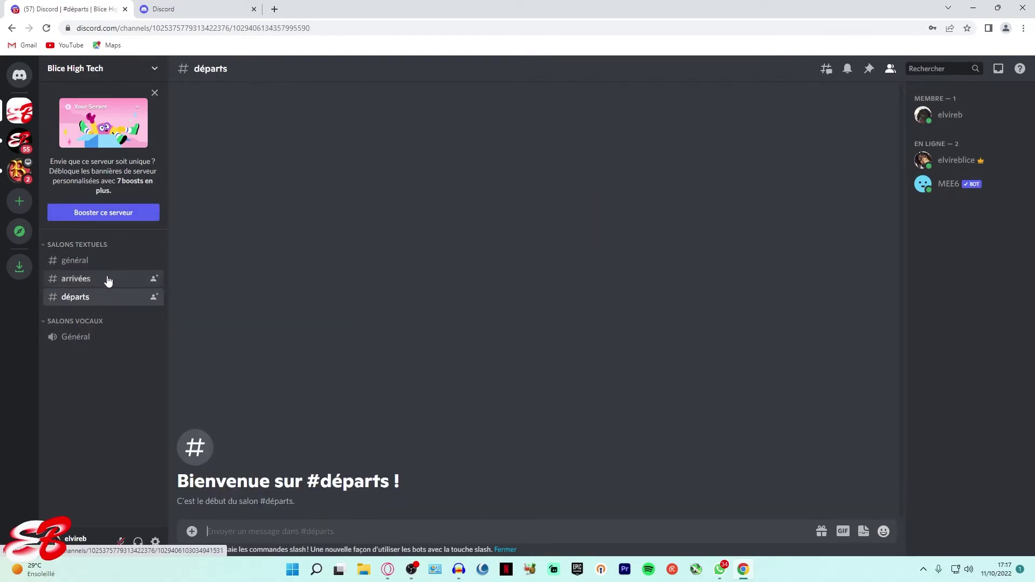
click(110, 270)
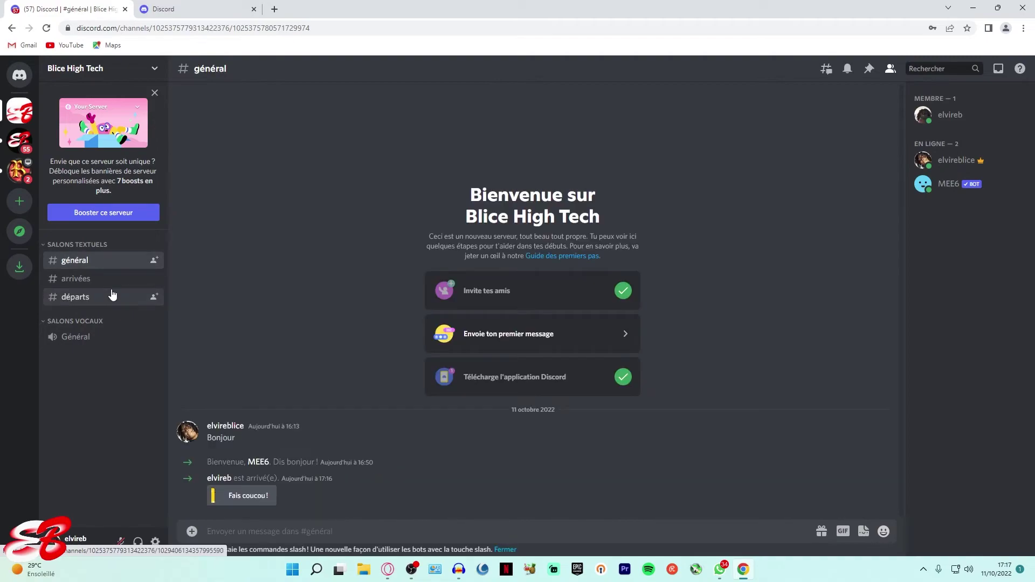
click(112, 287)
click(108, 298)
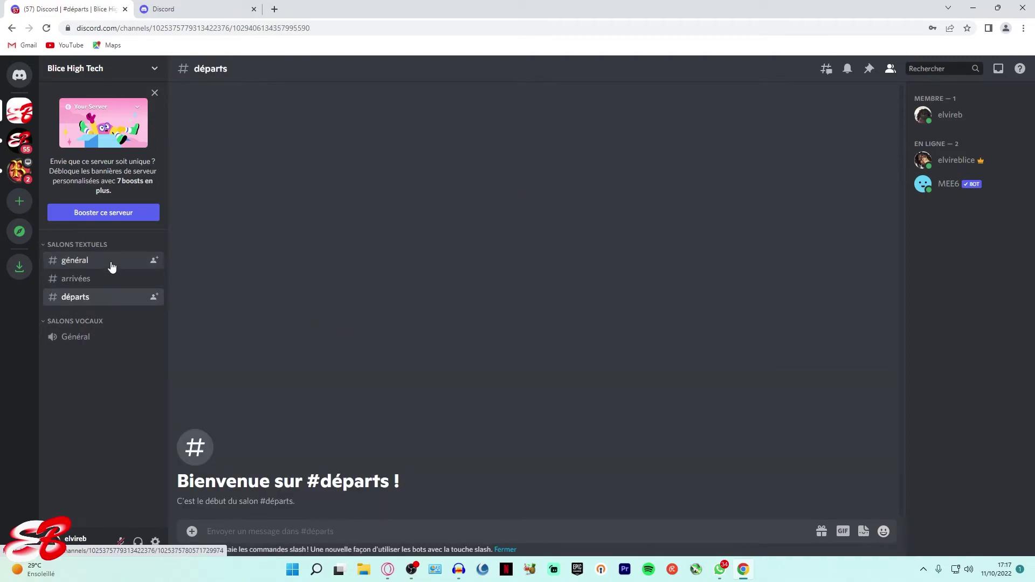
click(102, 267)
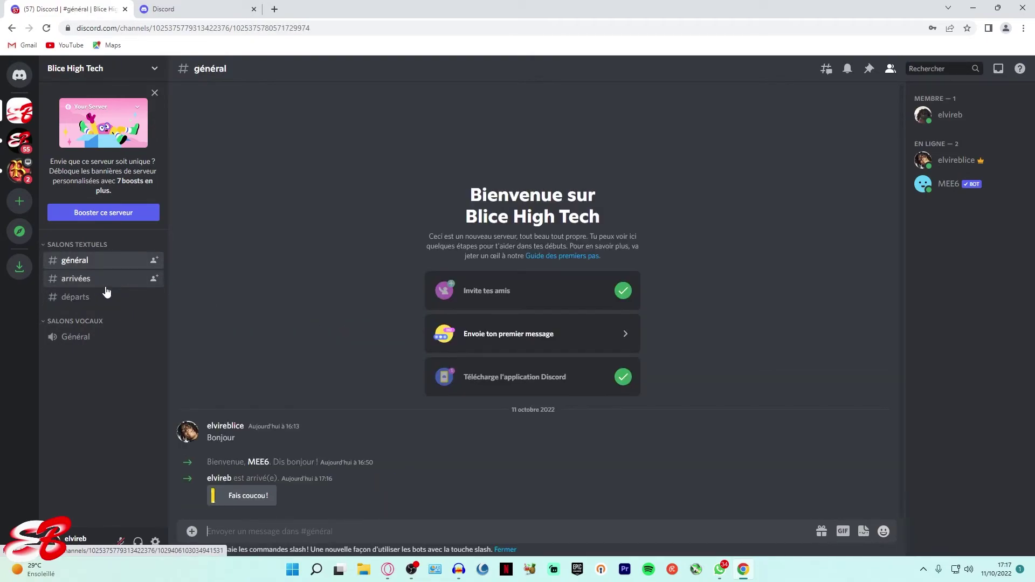
click(104, 285)
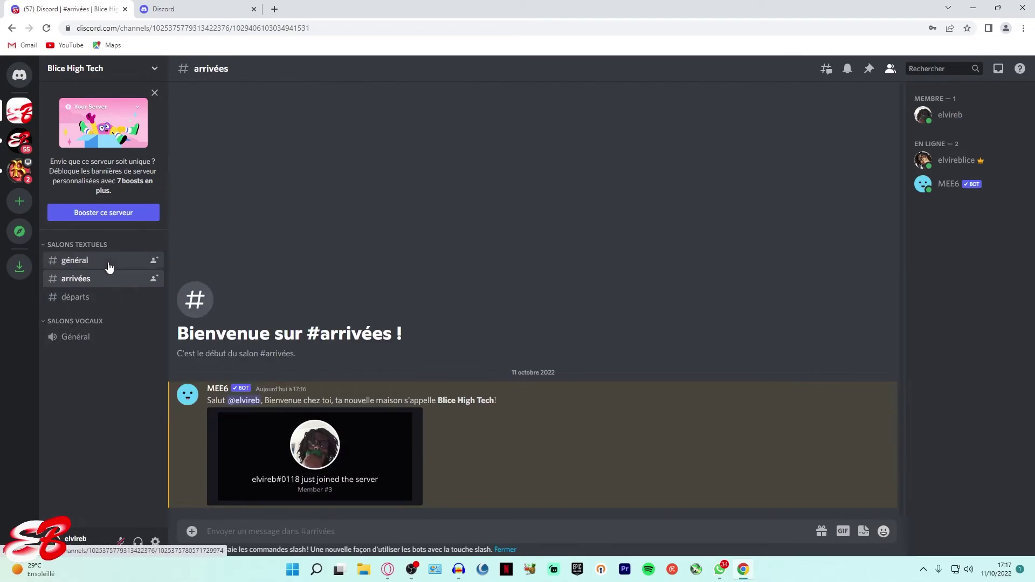
click(108, 263)
click(107, 301)
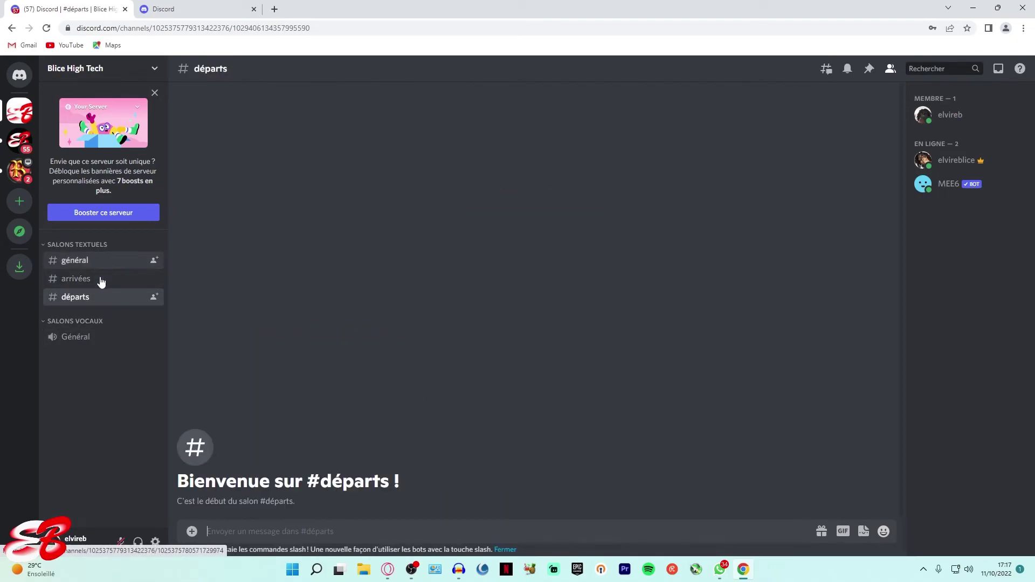
click(105, 266)
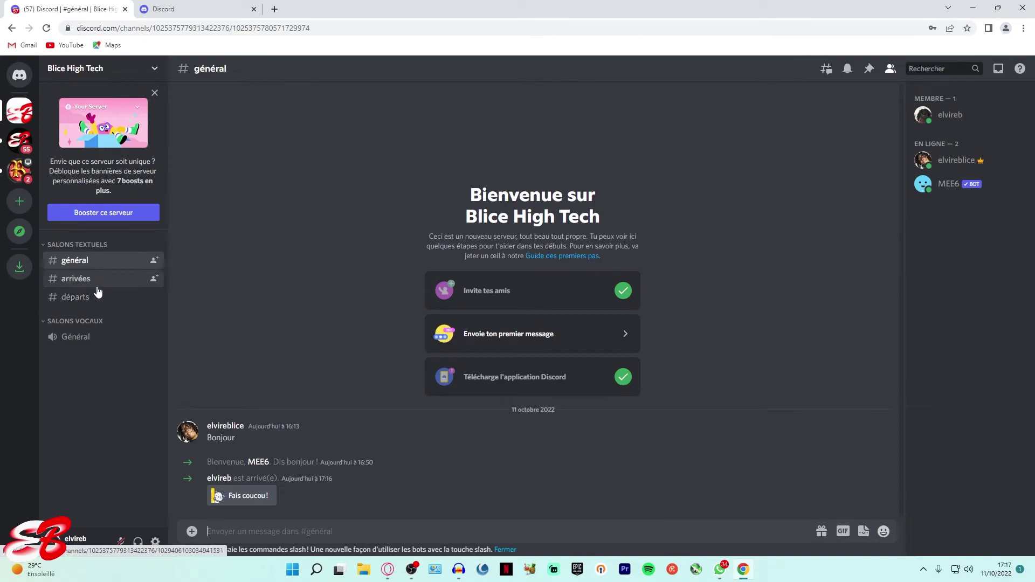
- Post the test message "b!lkjhql" in the arrivées channel, then request its deletion and cancel it
click(98, 285)
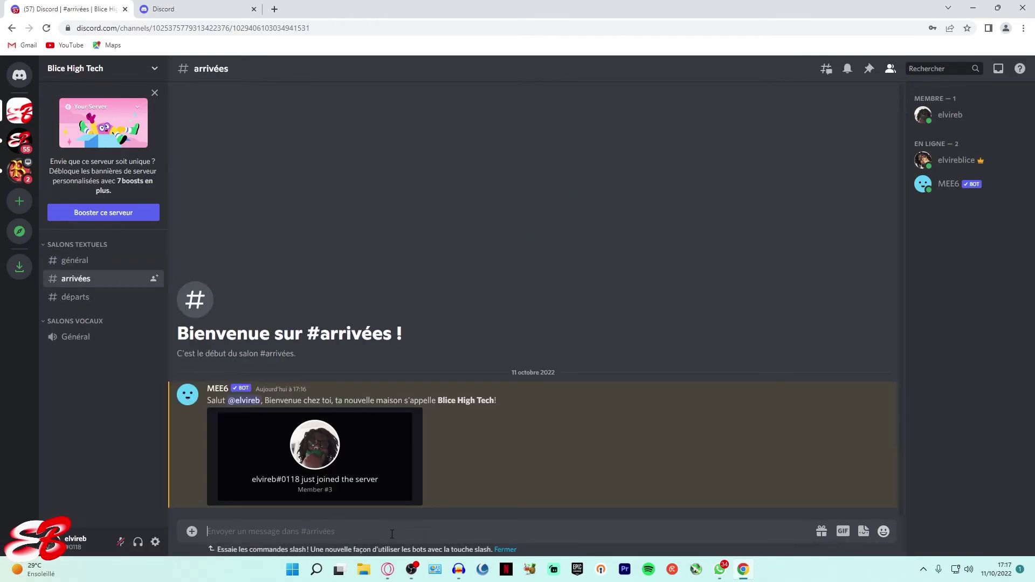
text(b!lkjhql)
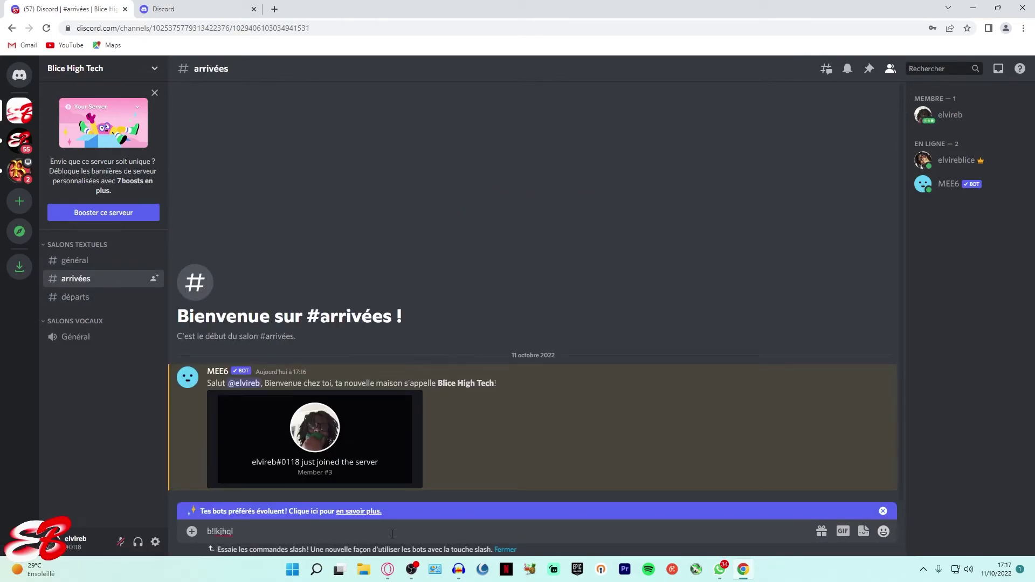
key(Return)
mouse_move(830, 486)
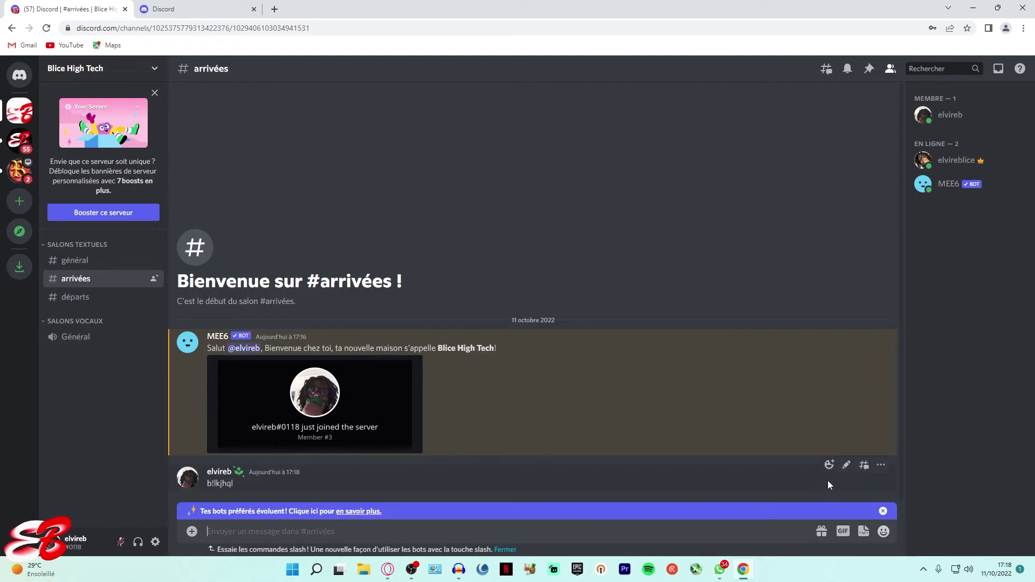
click(883, 474)
click(806, 537)
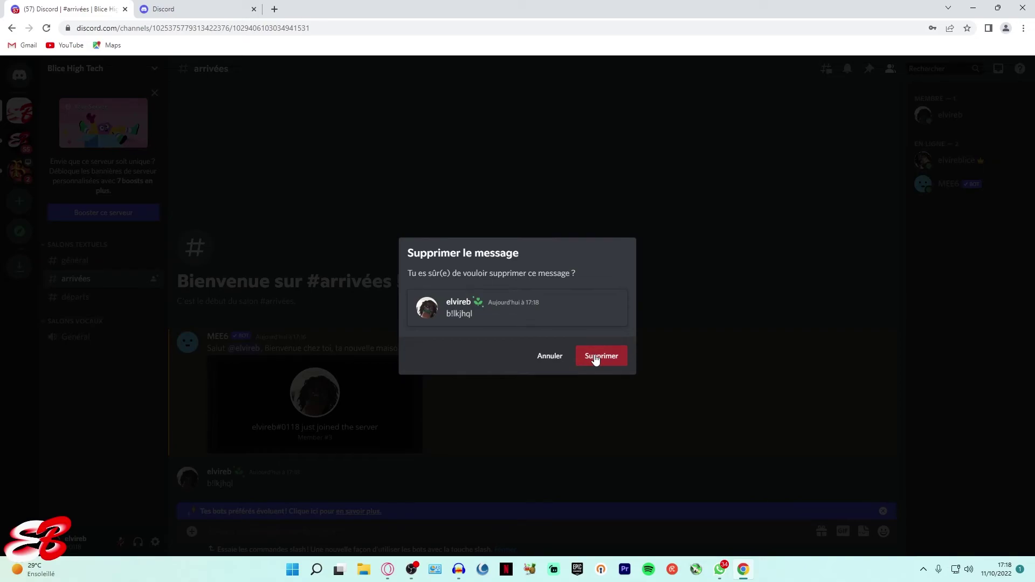
click(550, 357)
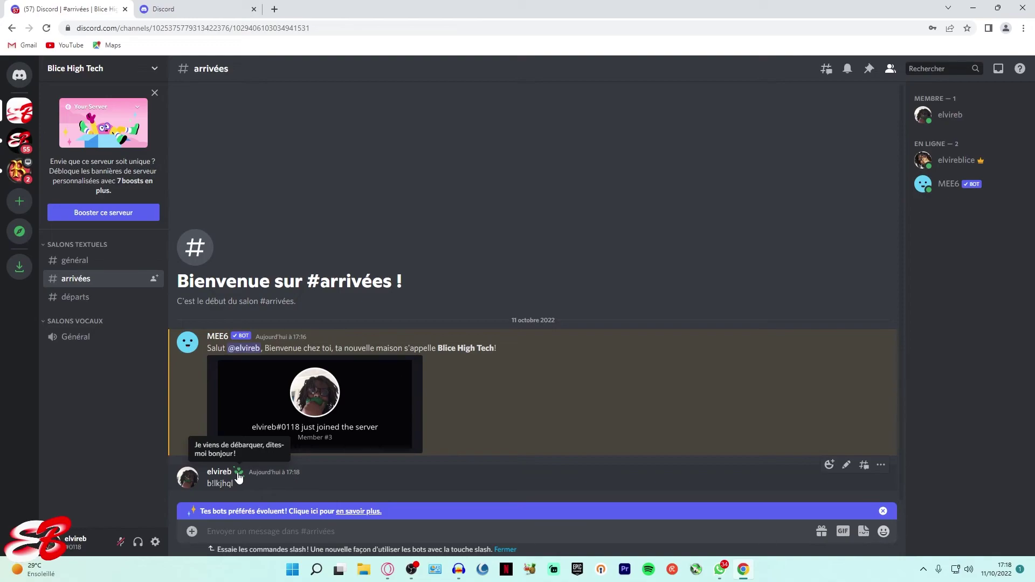
- Delete the test message "b!lkjhql" from the arrivées channel and dismiss the bot news banner
click(882, 466)
click(809, 536)
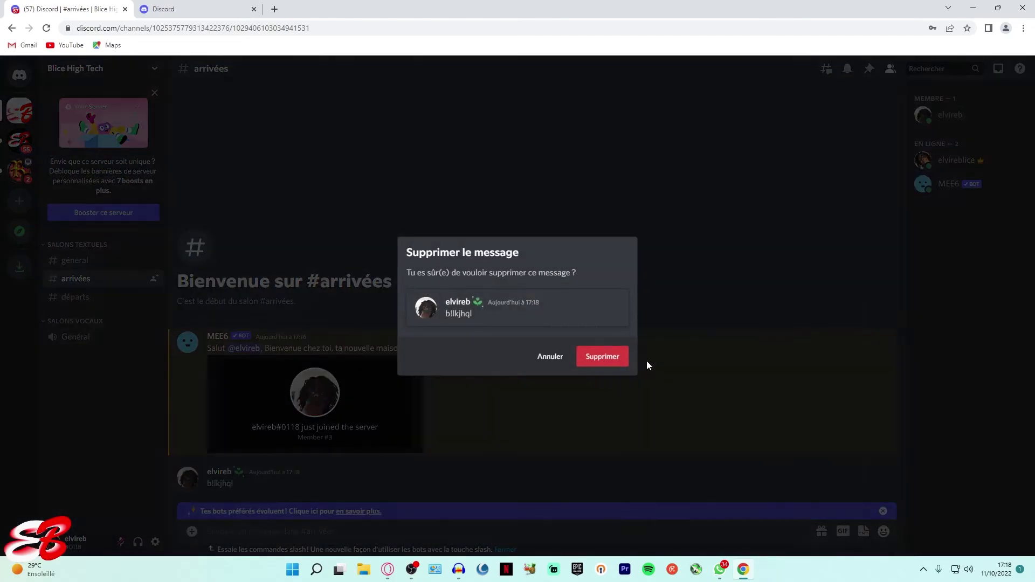
click(610, 359)
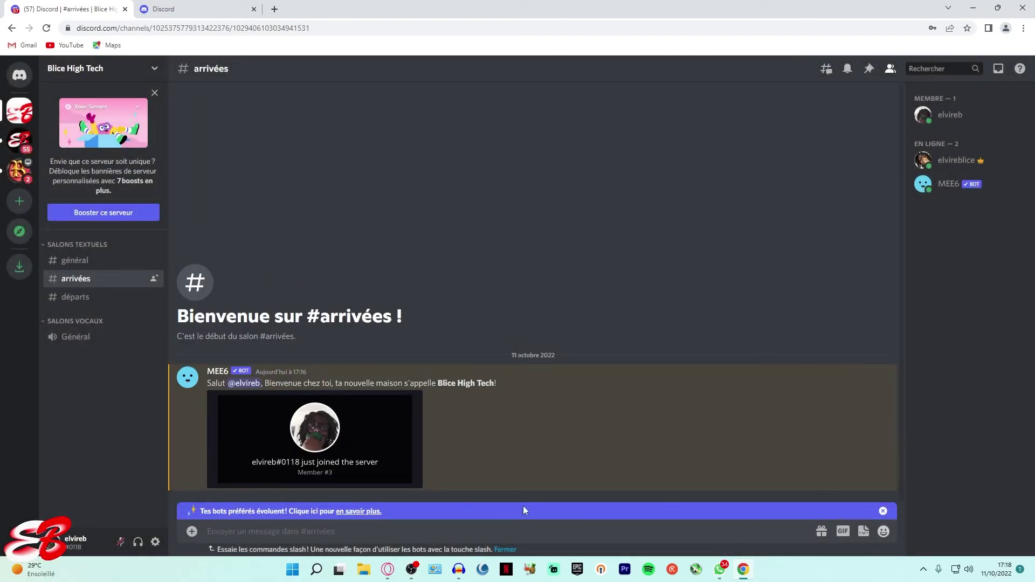
click(882, 511)
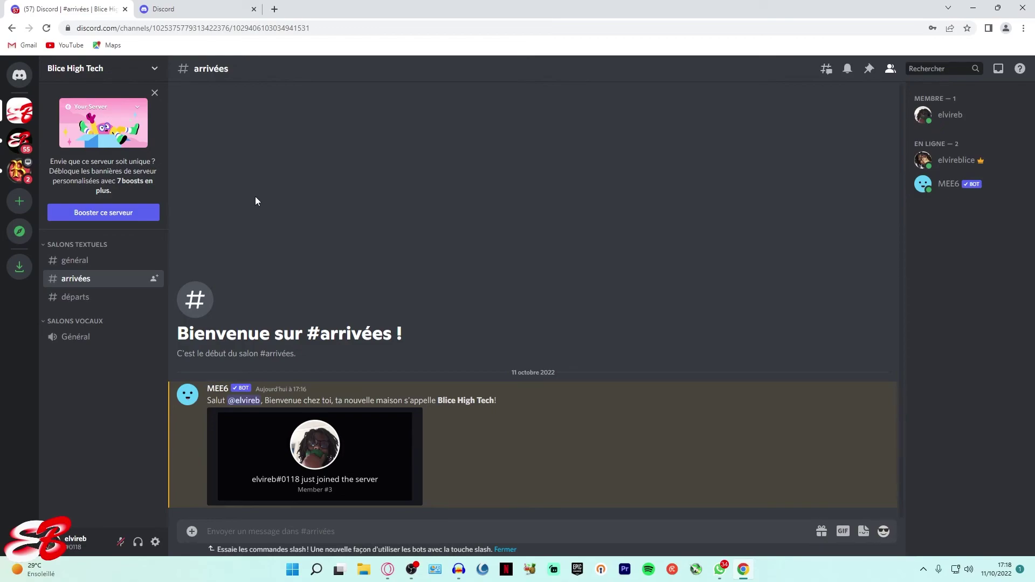